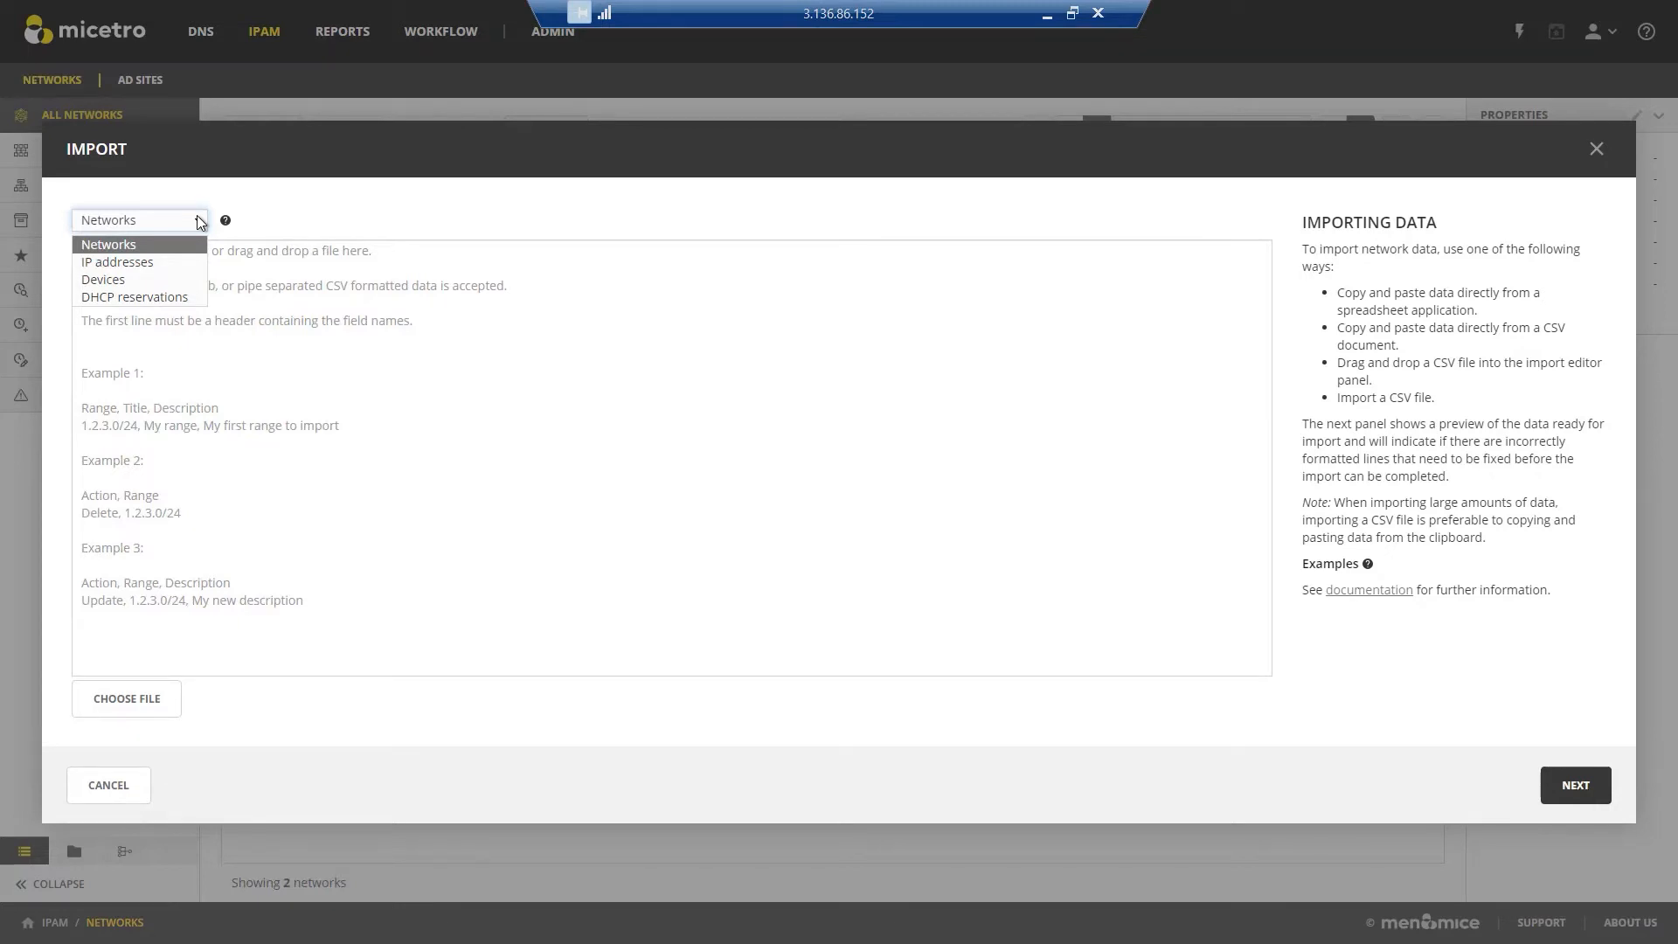
Step: Copy the whole range list from the Notepad file Book2 and paste it into the import text as Networks data
click(197, 216)
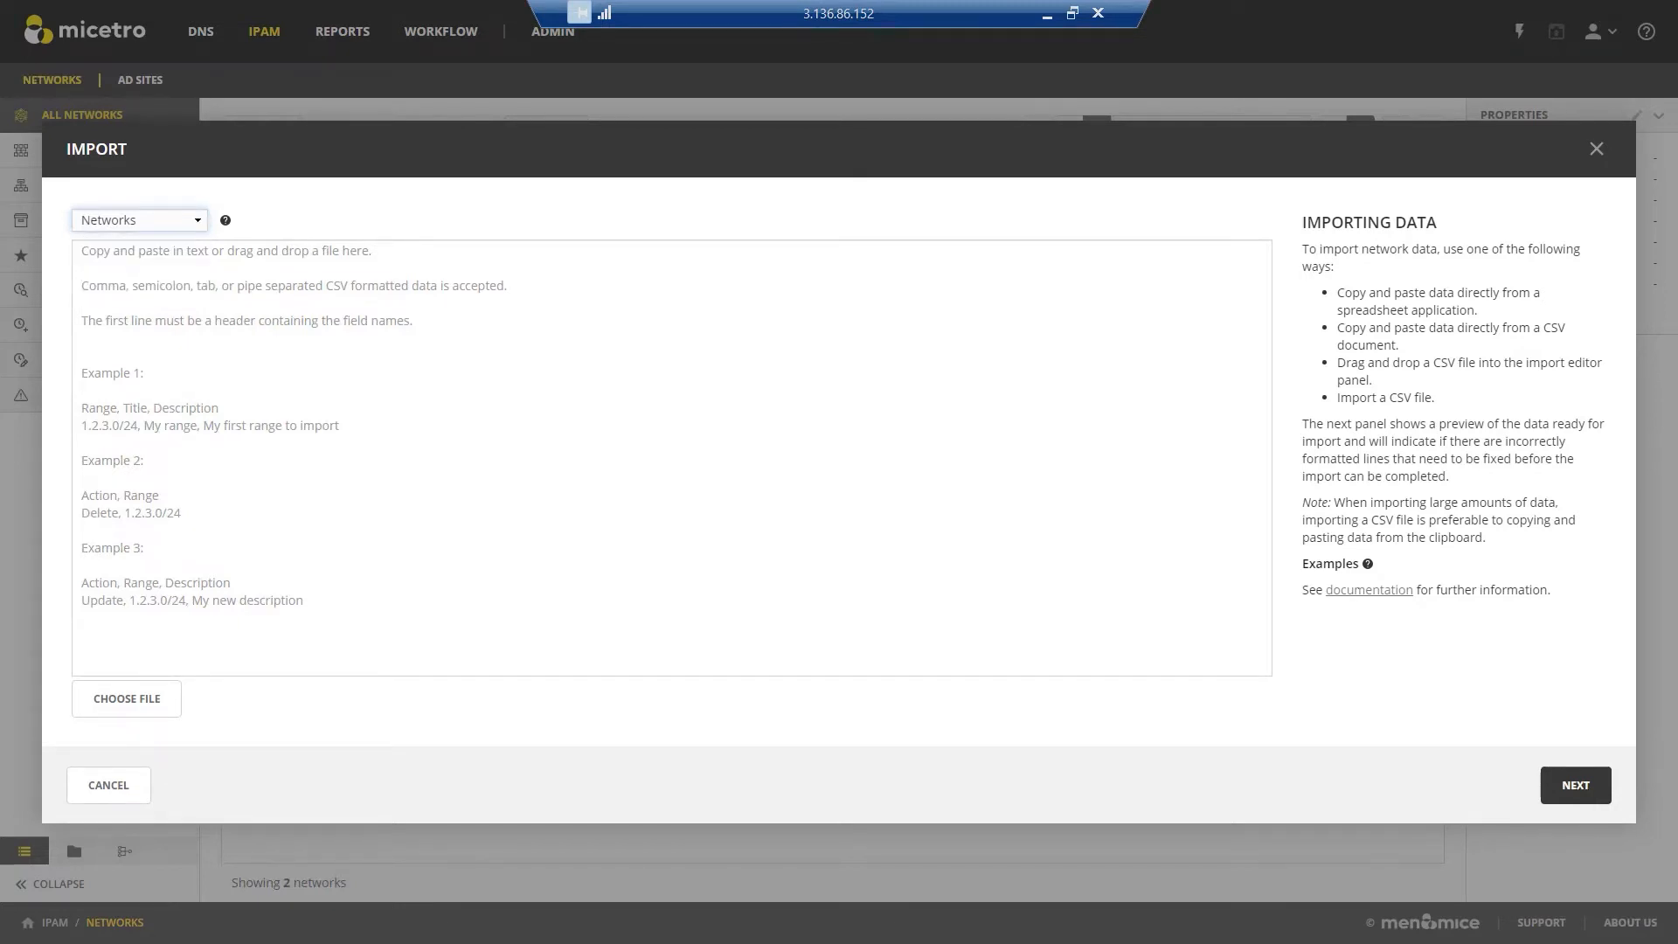
drag(1677, 381, 1008, 194)
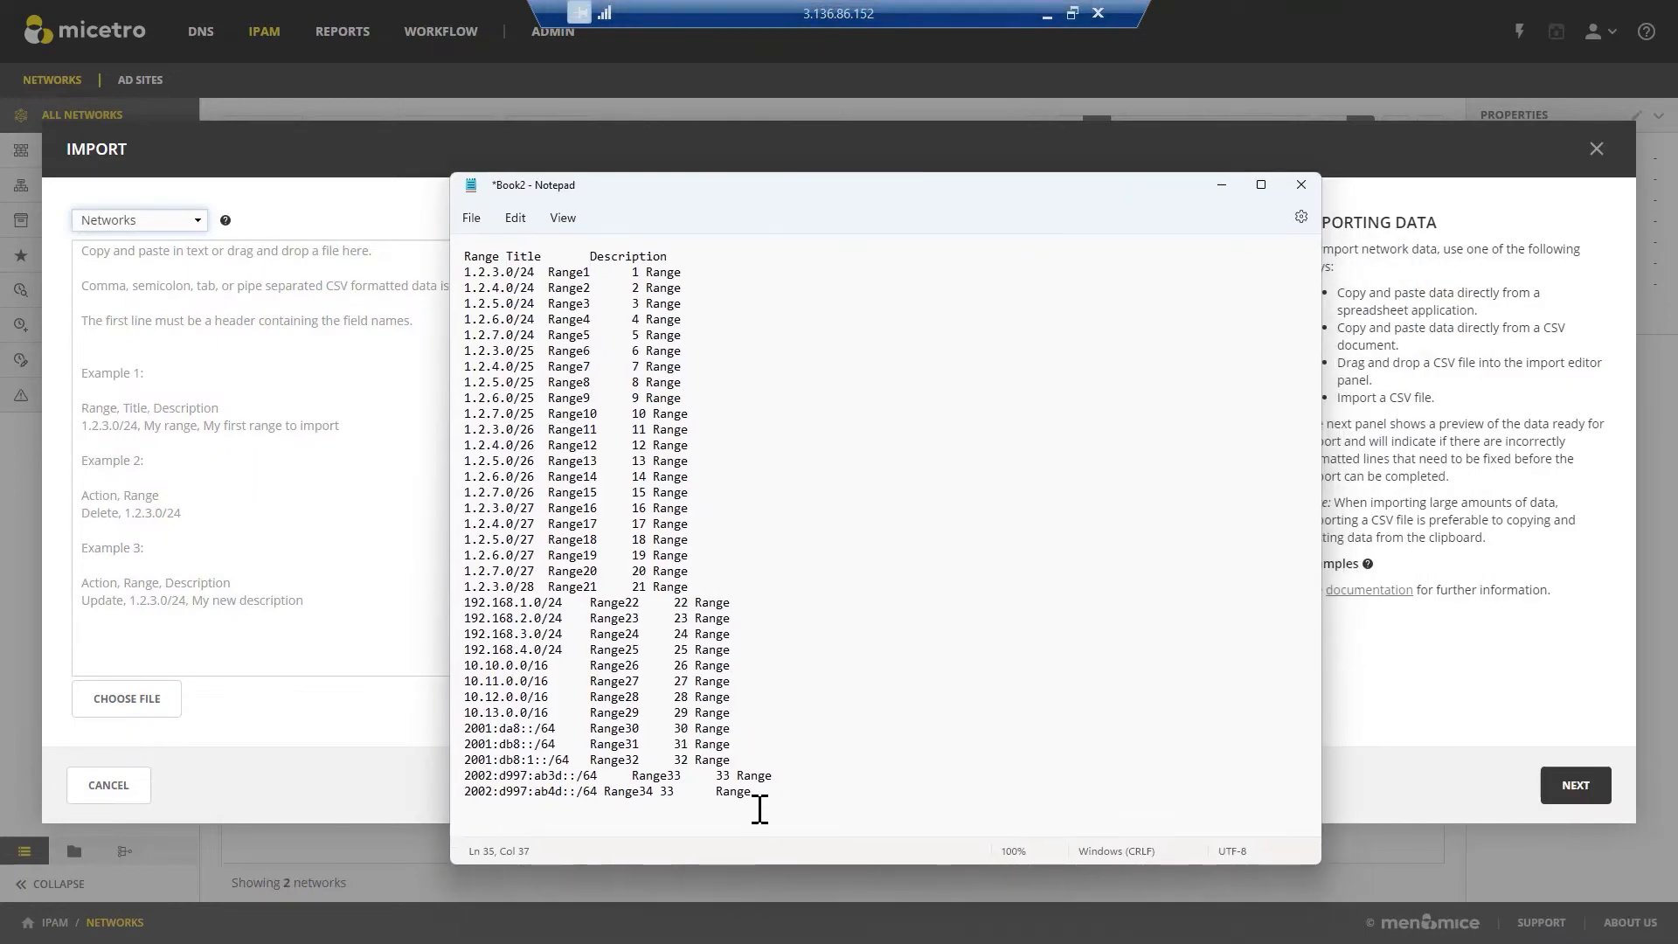
drag(760, 799, 424, 247)
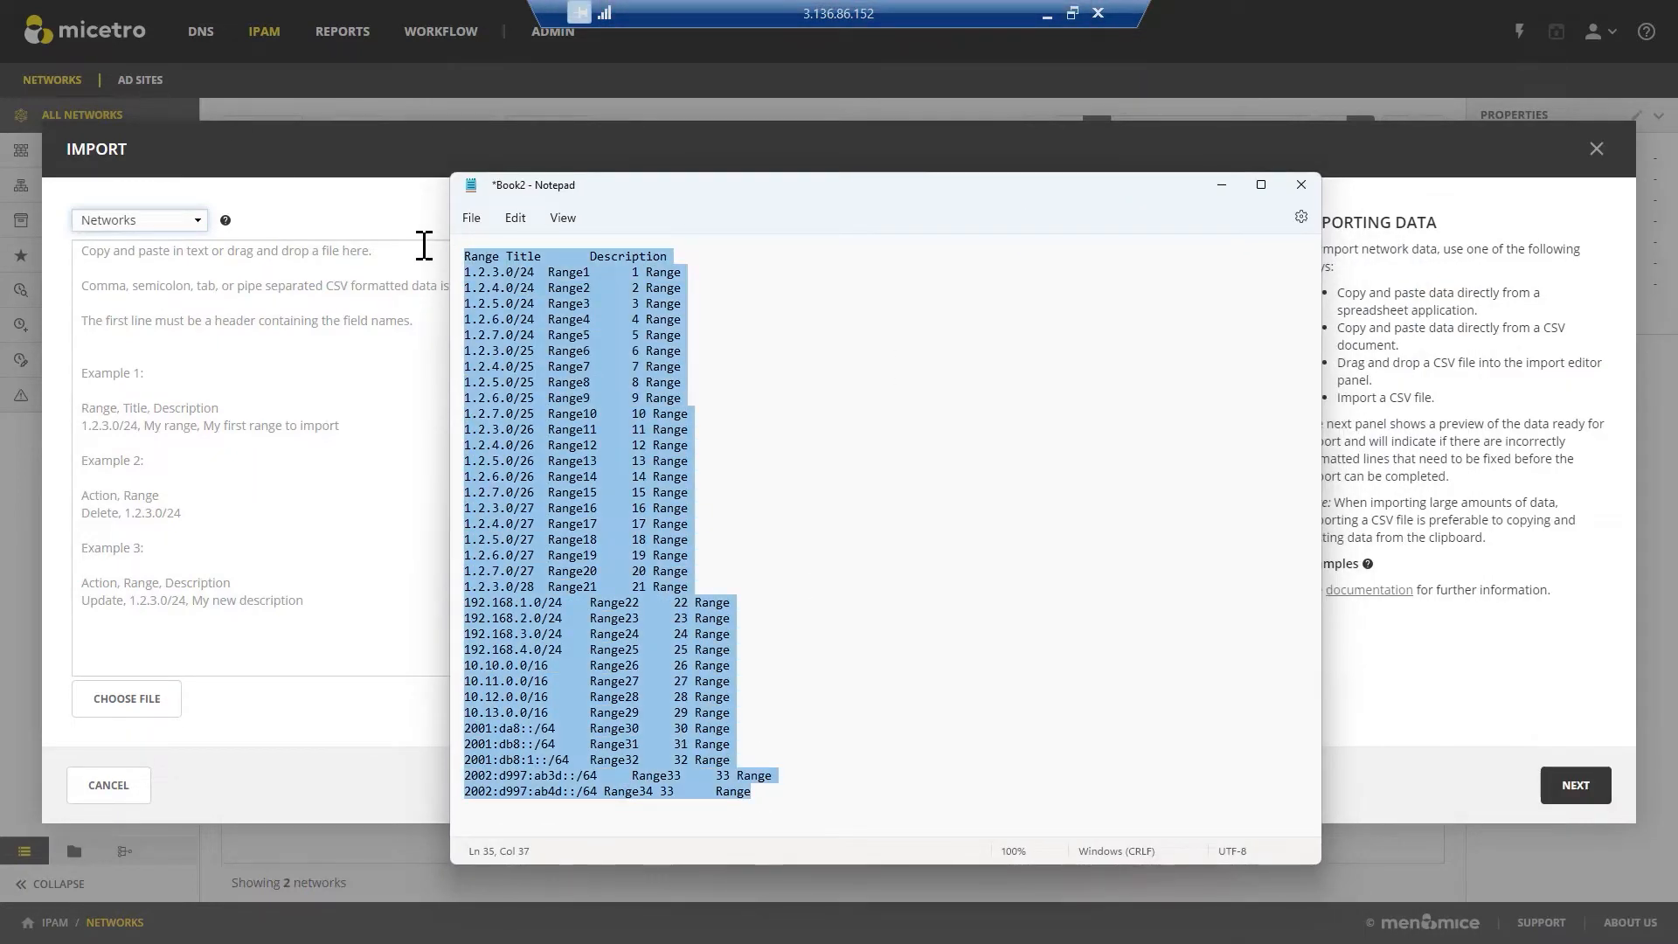
click(285, 328)
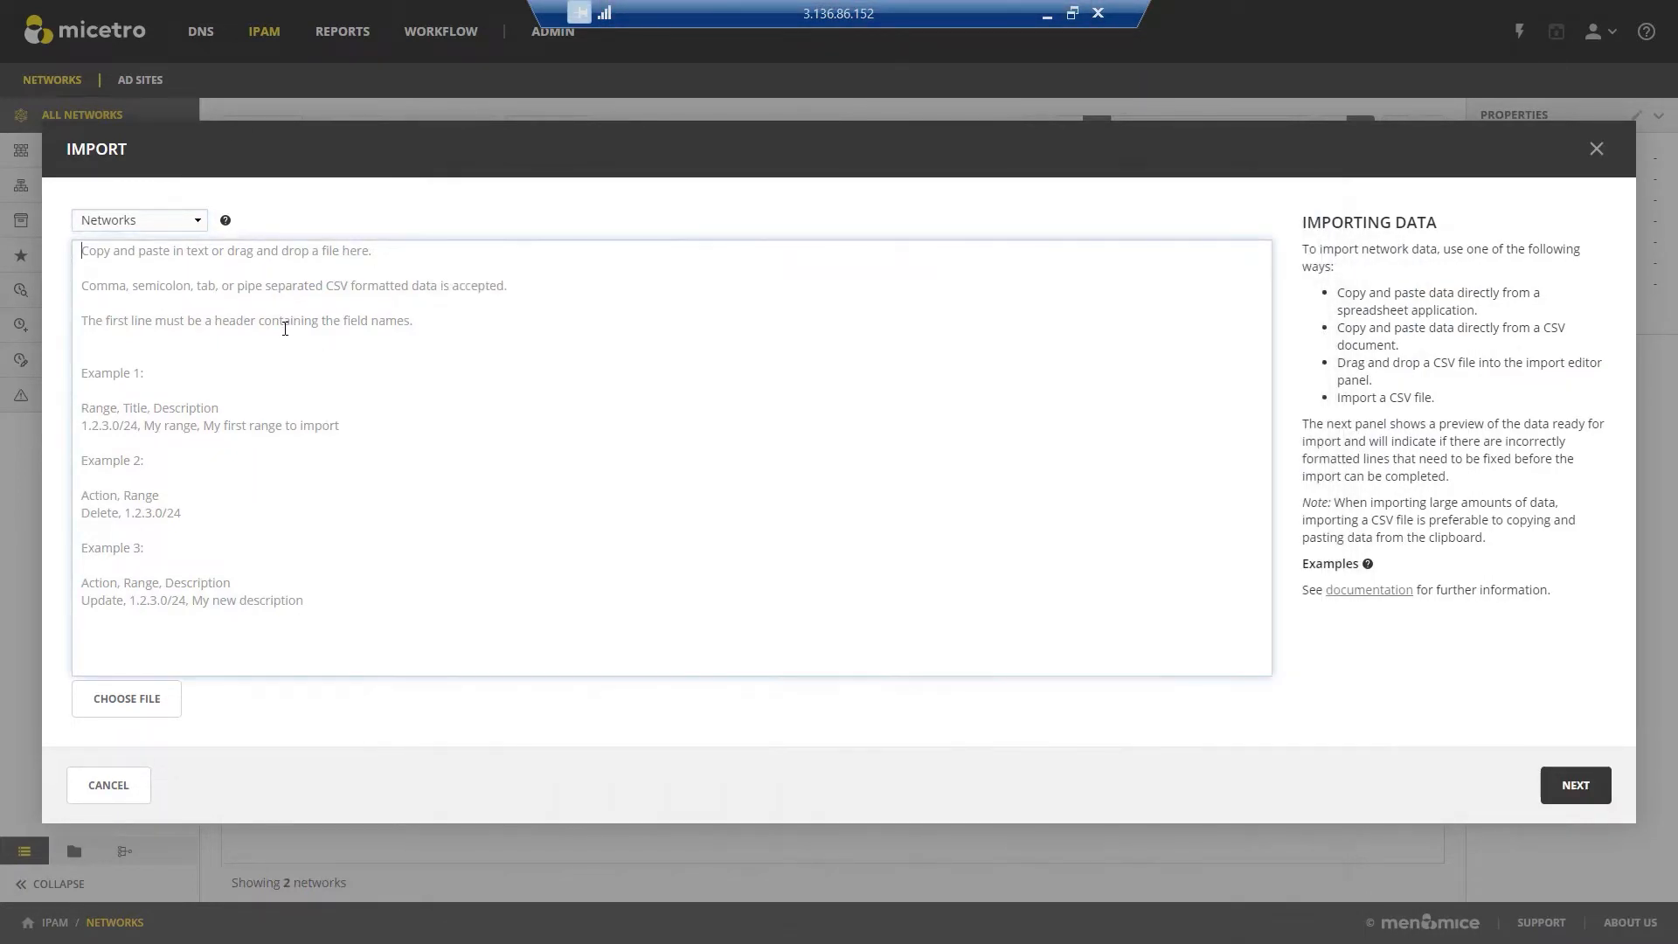
key(ctrl+v)
scroll(472, 542, up, 5)
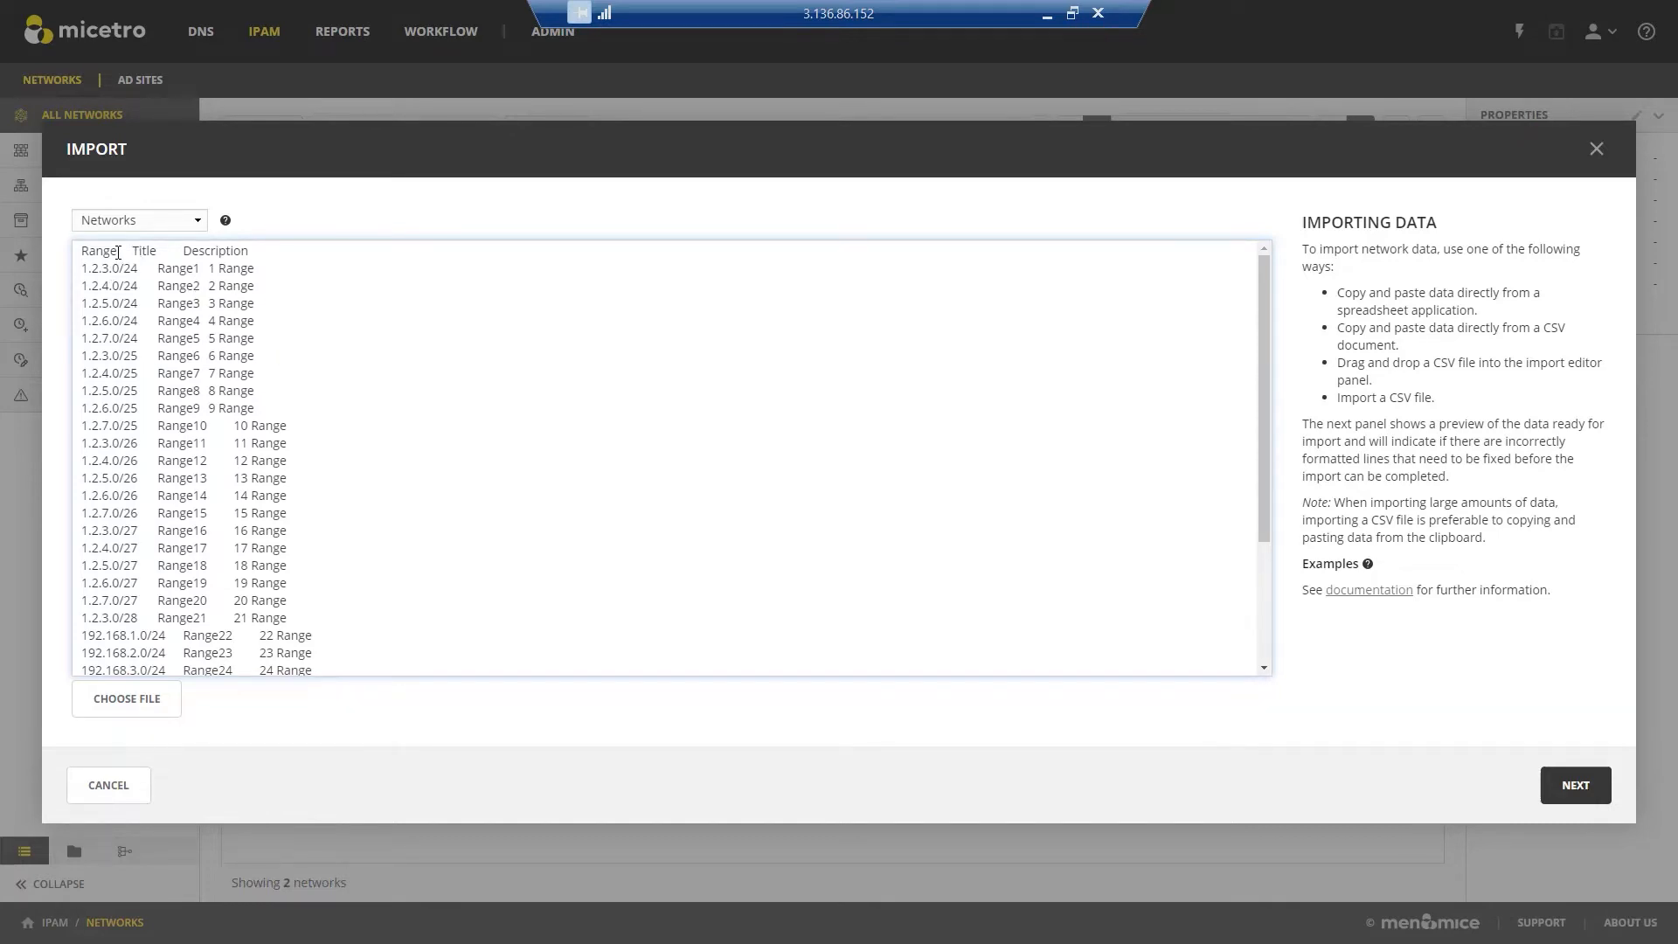
mouse_move(118, 253)
mouse_down()
mouse_move(81, 252)
mouse_move(132, 247)
mouse_up()
Step: Delete the final 2002:d997:ab4d::/64 line from the pasted import data and proceed to the import preview
click(1574, 789)
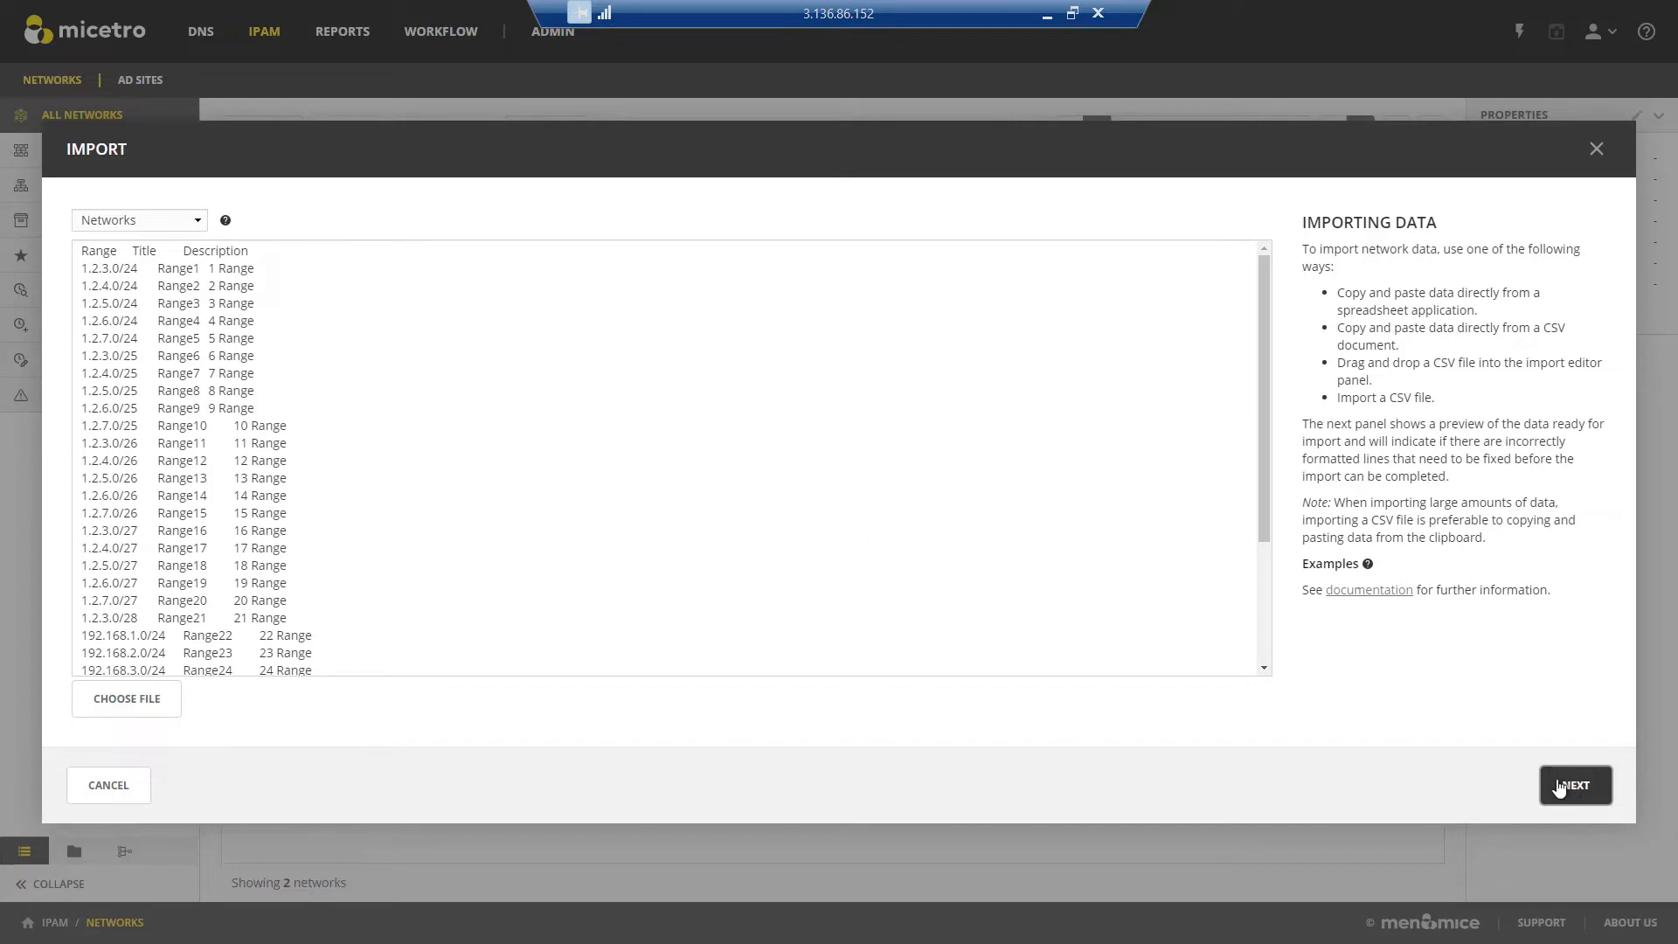
scroll(357, 643, down, 3)
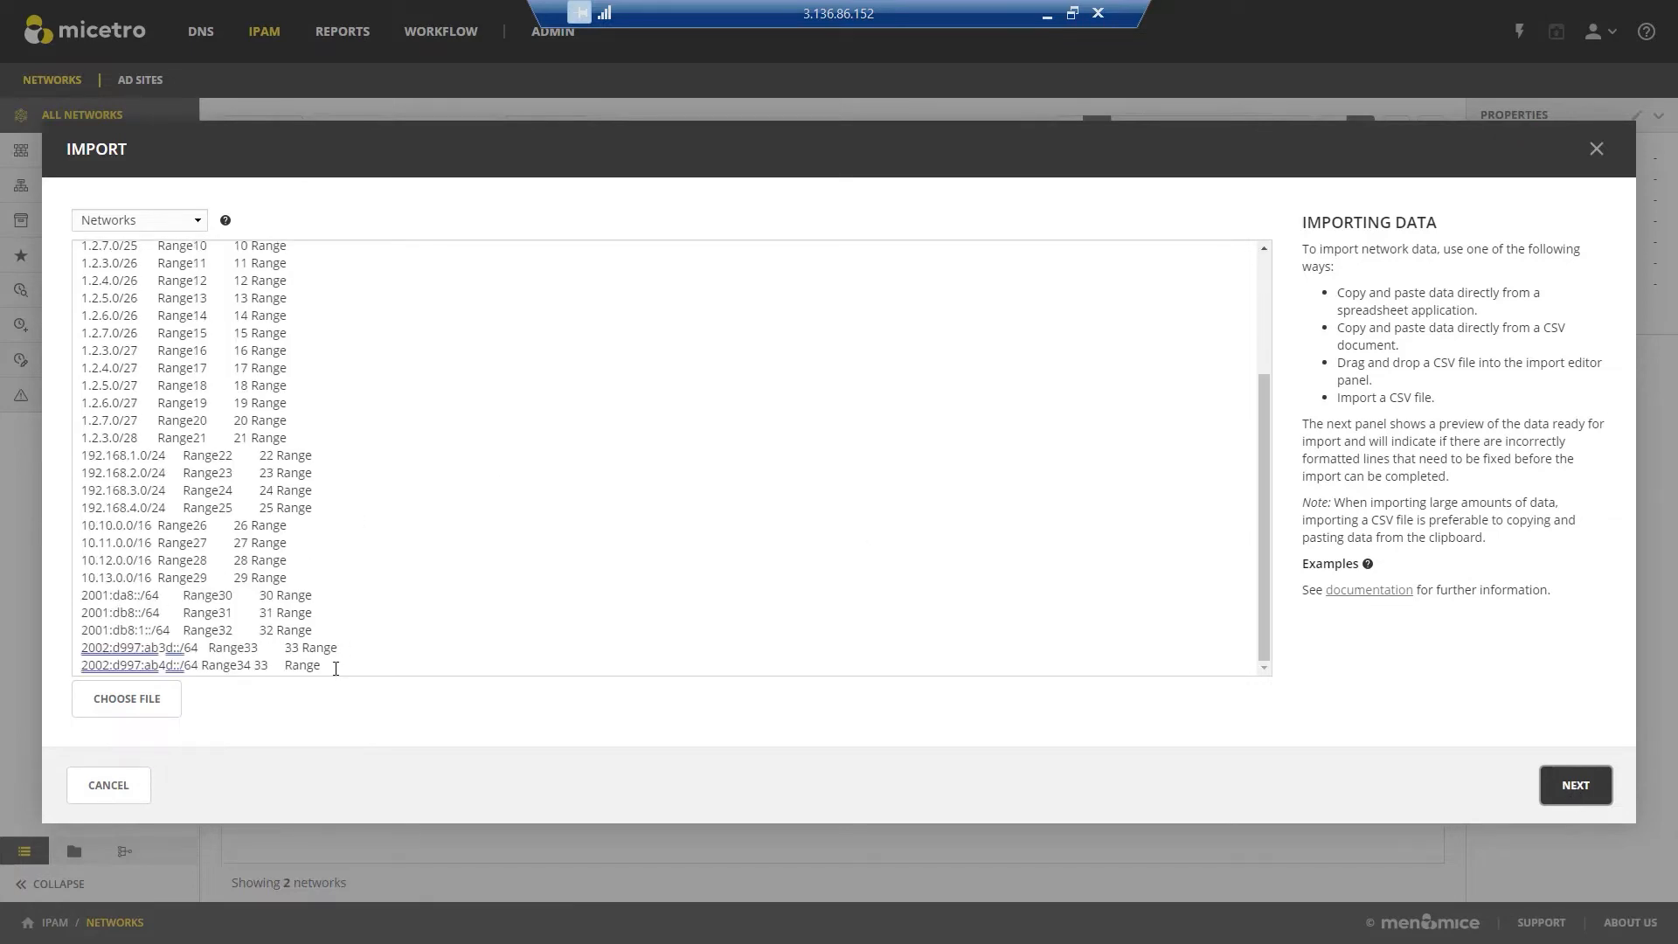
drag(336, 669, 65, 664)
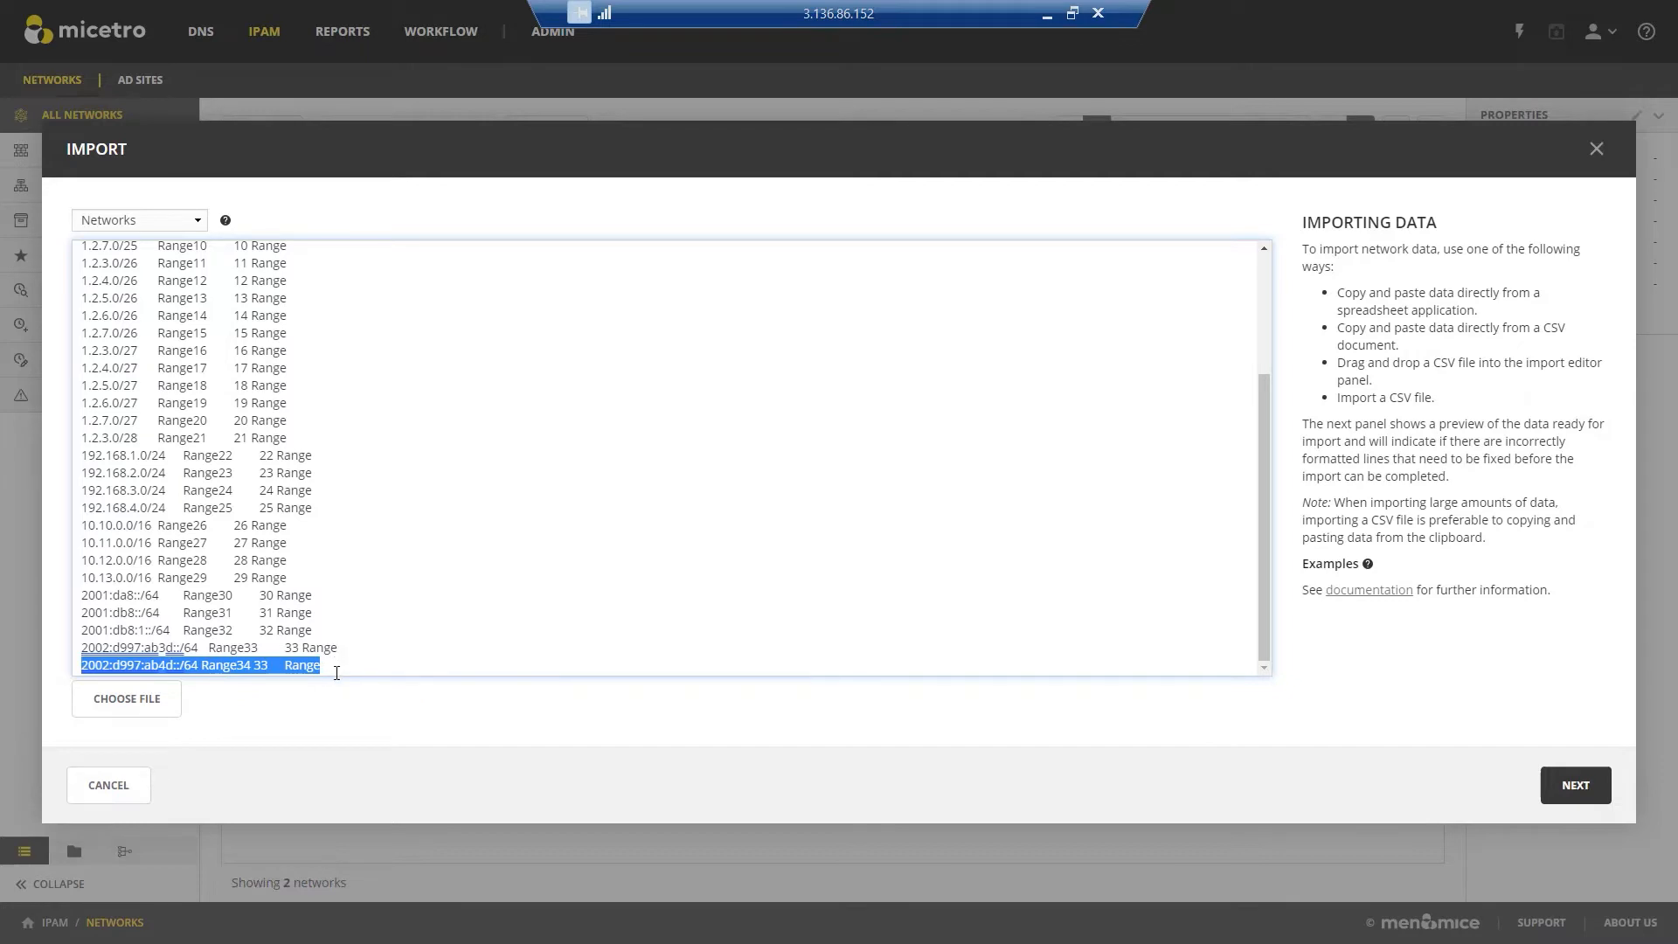
key(Delete)
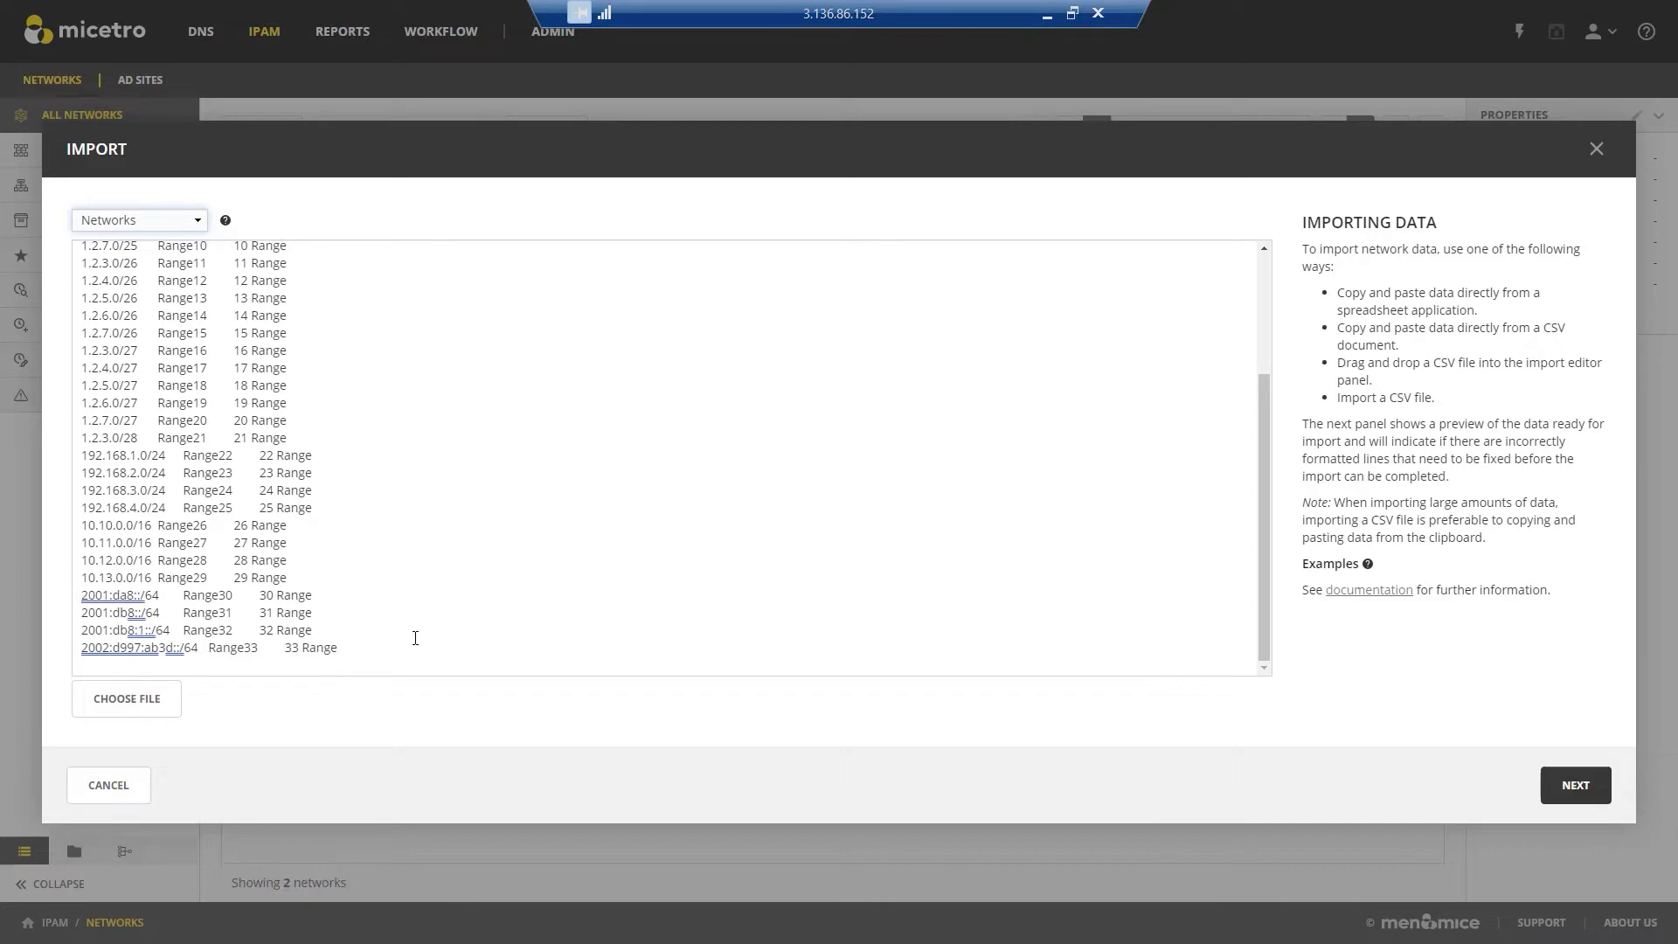
click(1576, 786)
Step: Check the previewed ranges, including with only errors shown, and import them all into the network list
scroll(849, 549, down, 8)
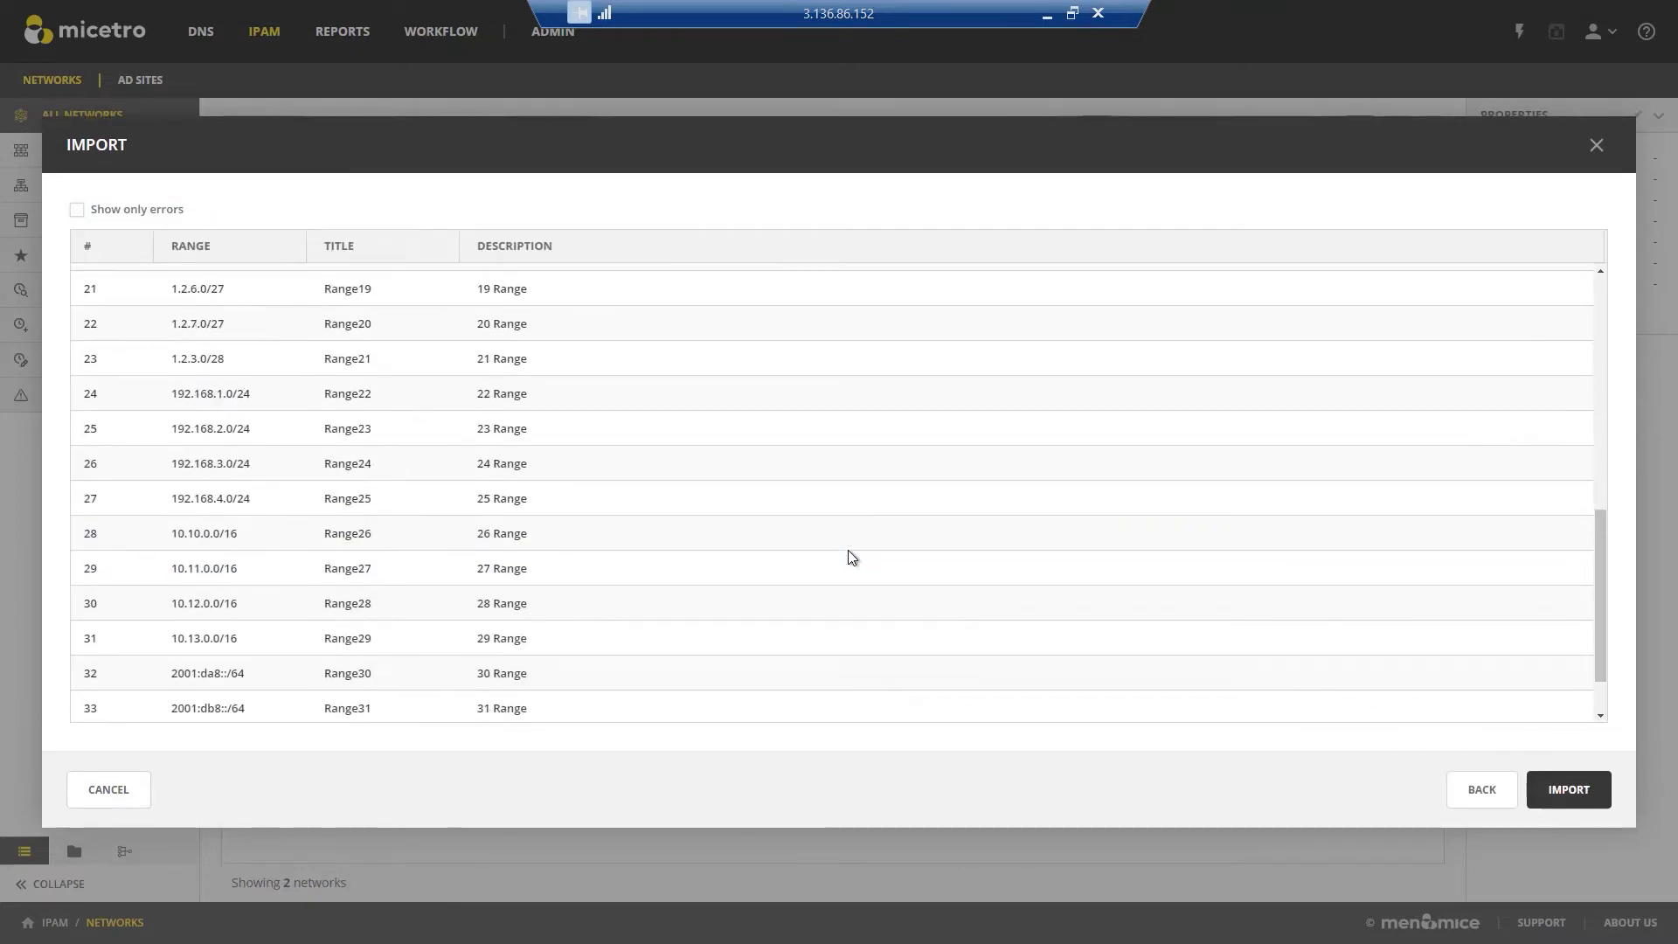
scroll(848, 549, up, 8)
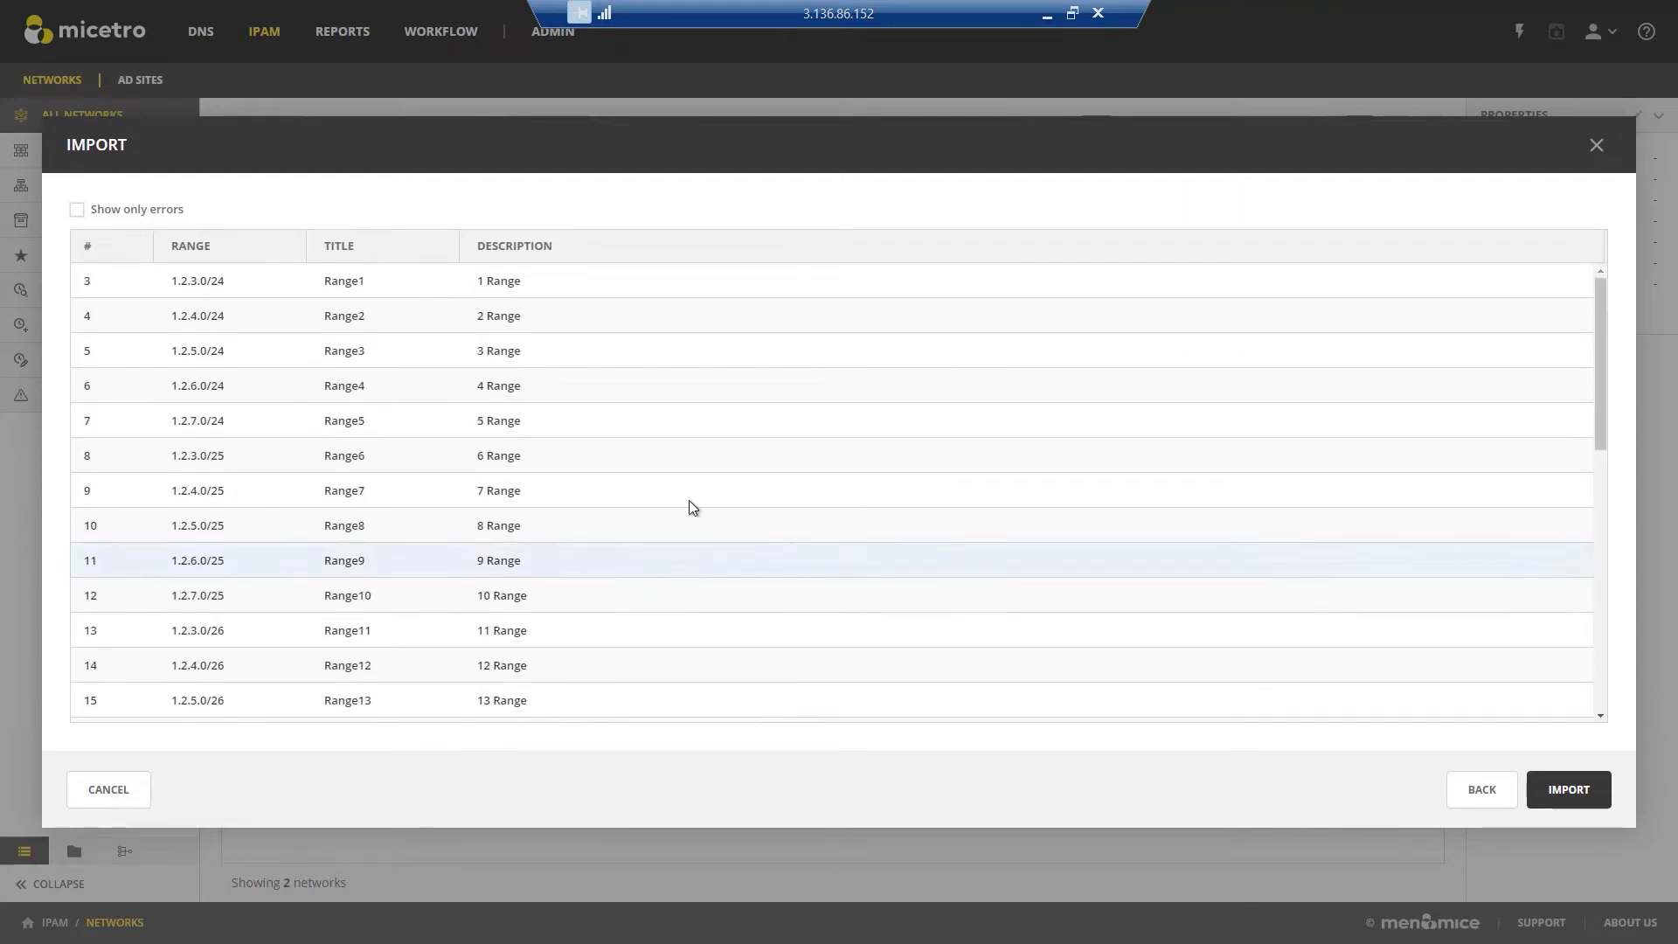
click(78, 209)
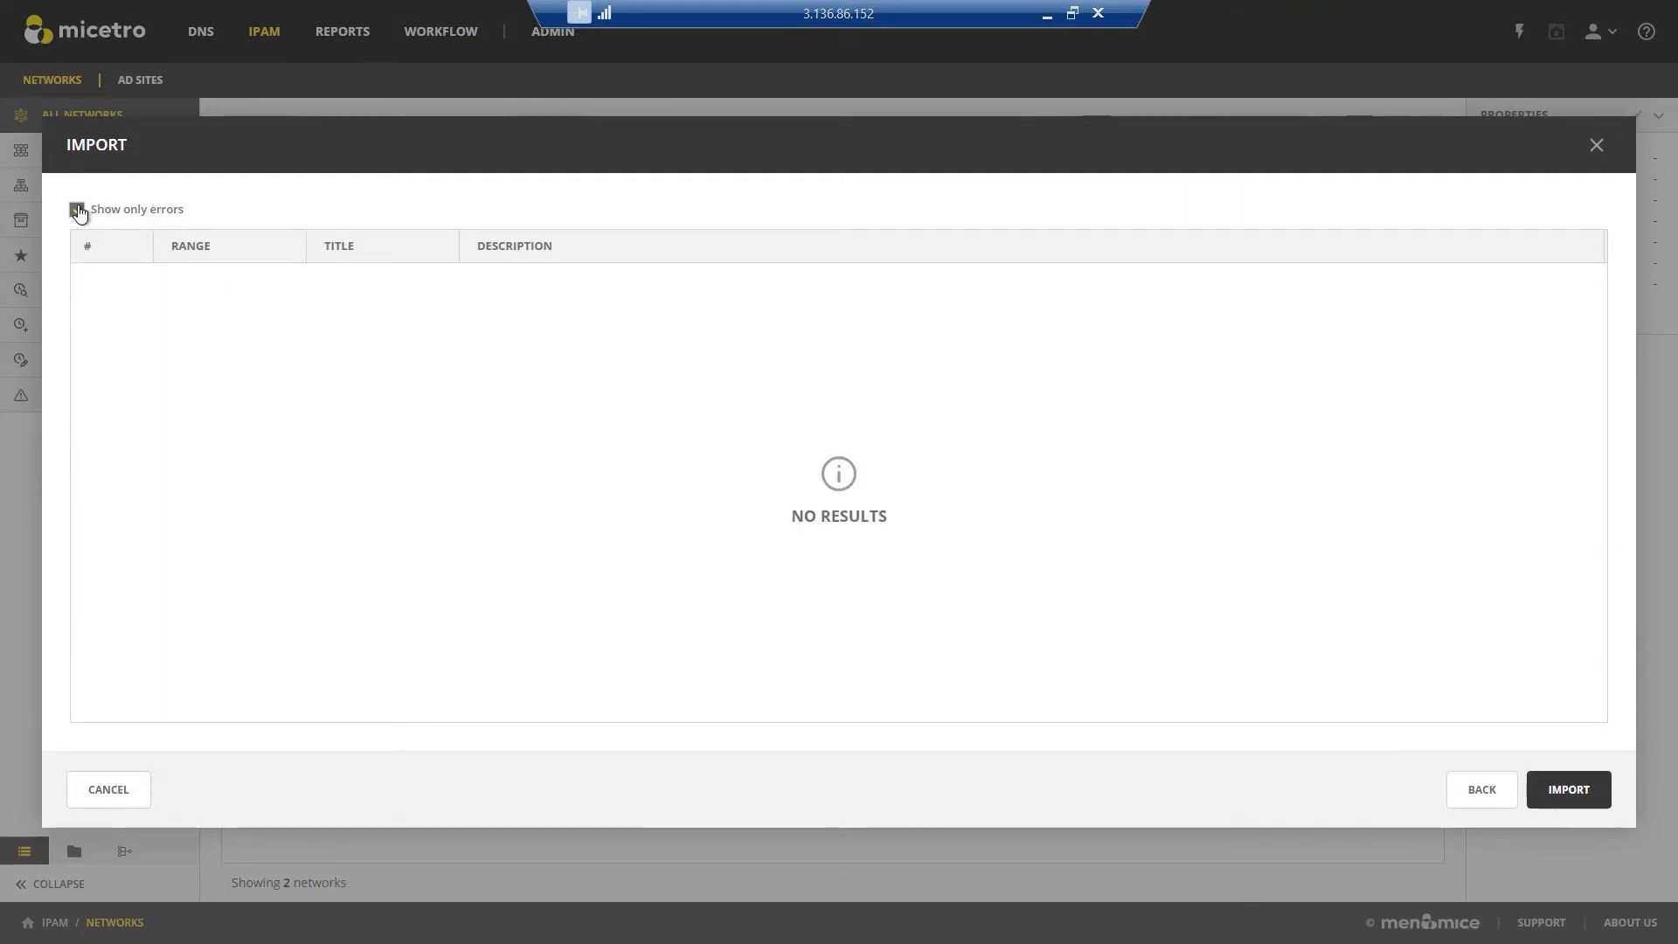
click(78, 209)
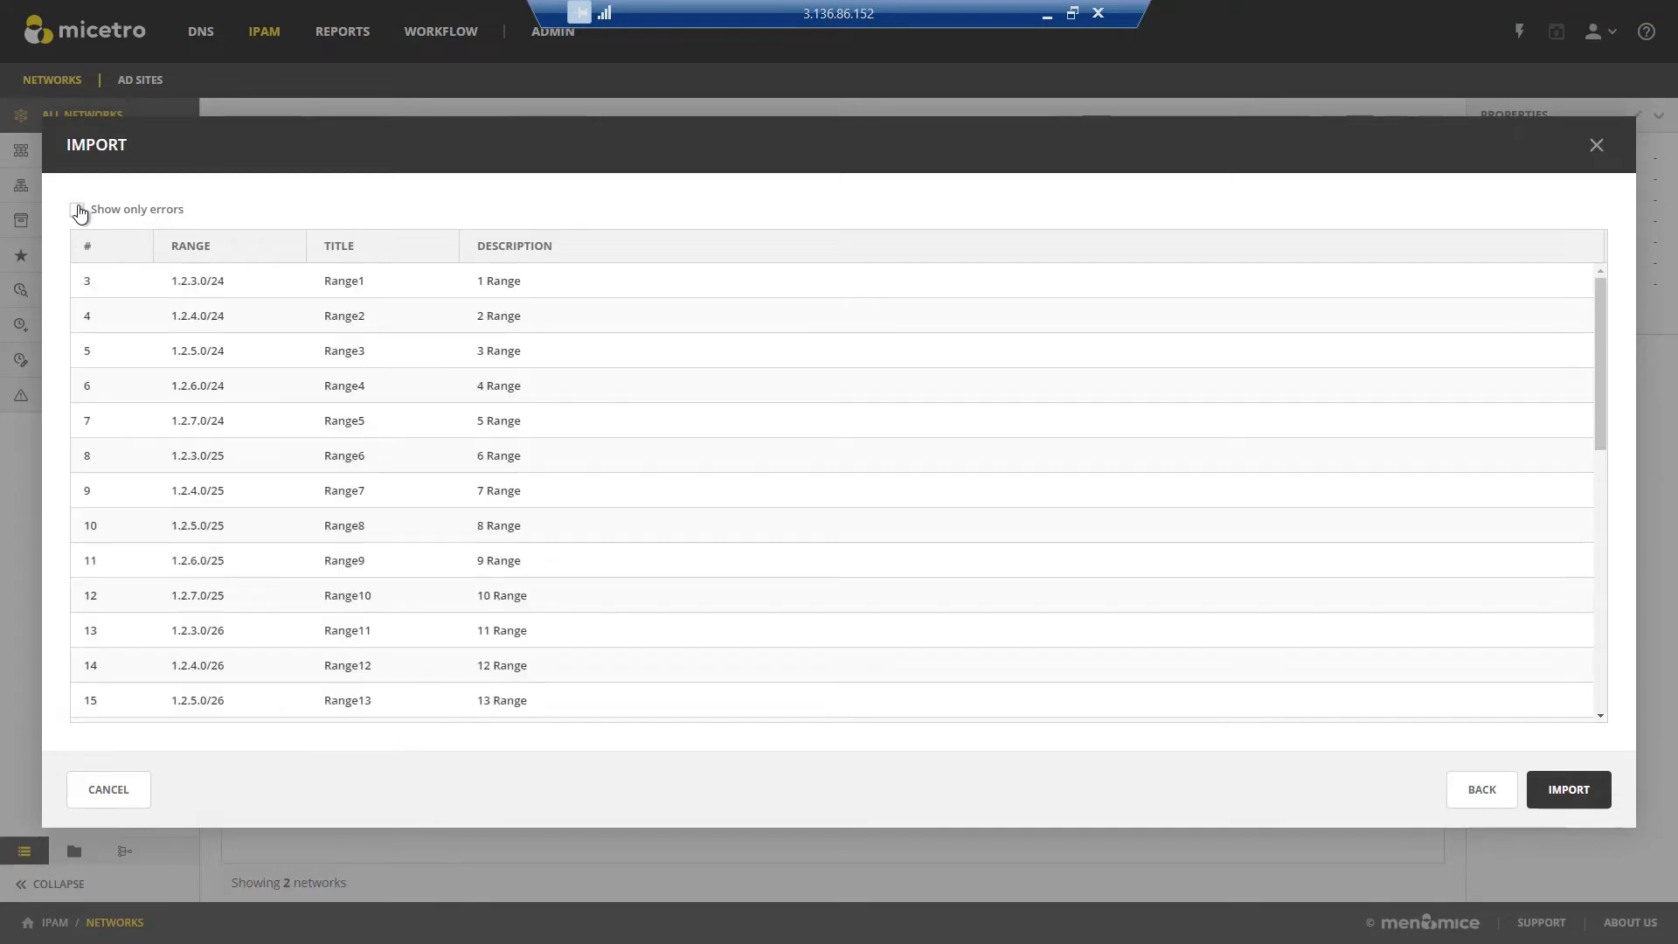
click(1582, 798)
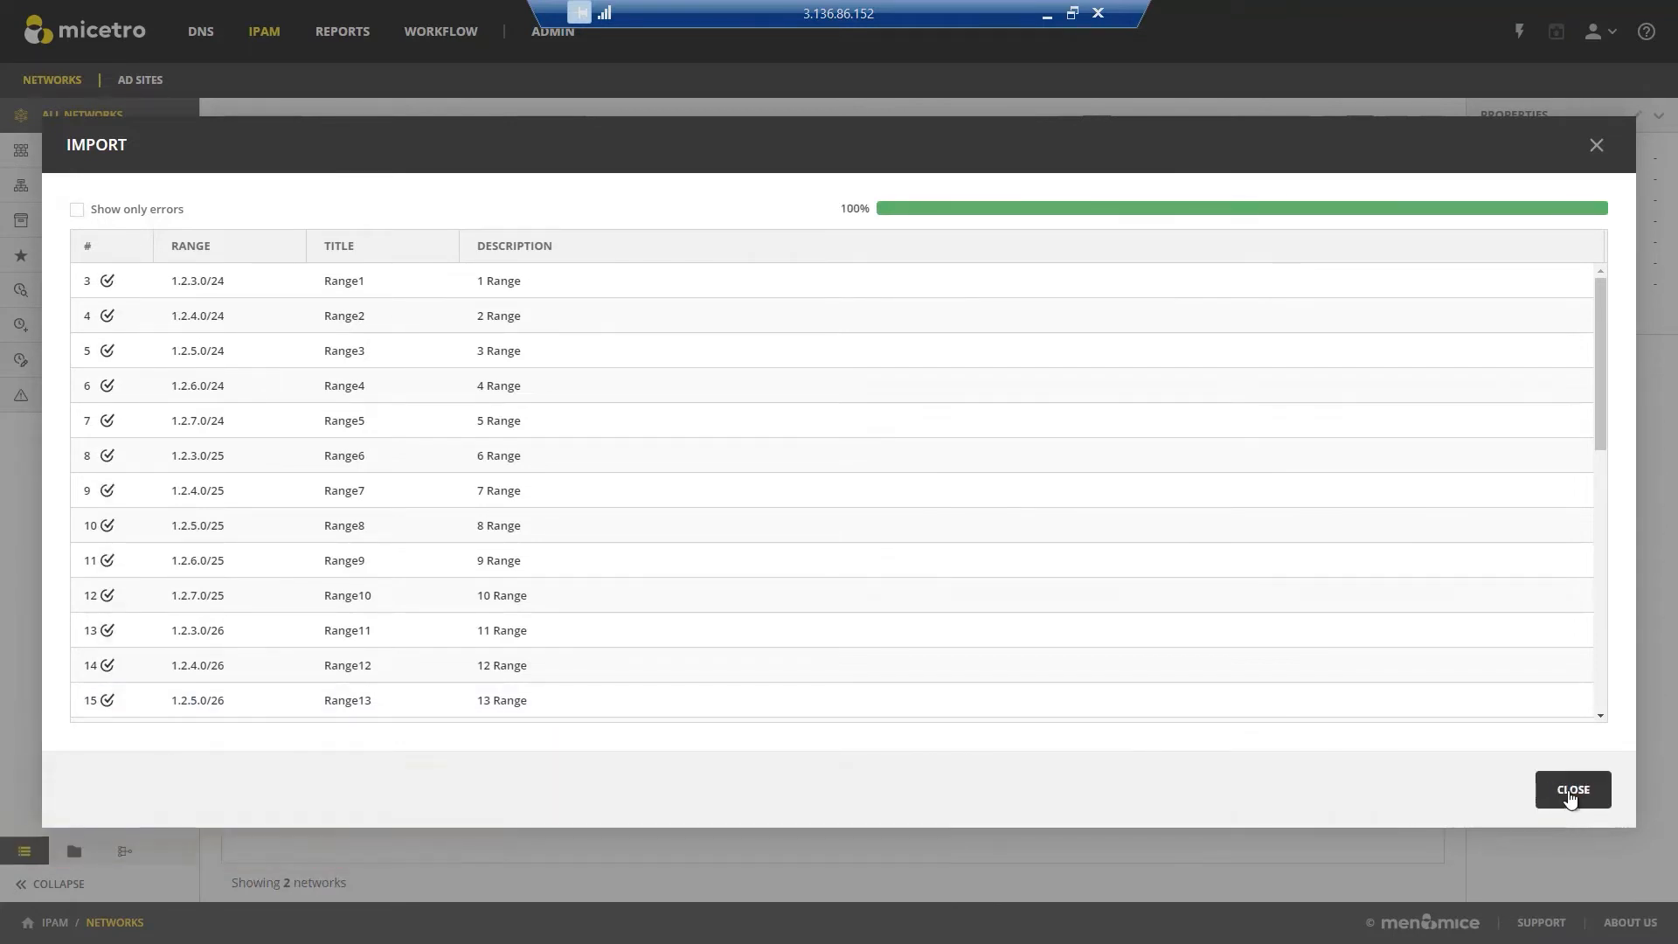
key(Escape)
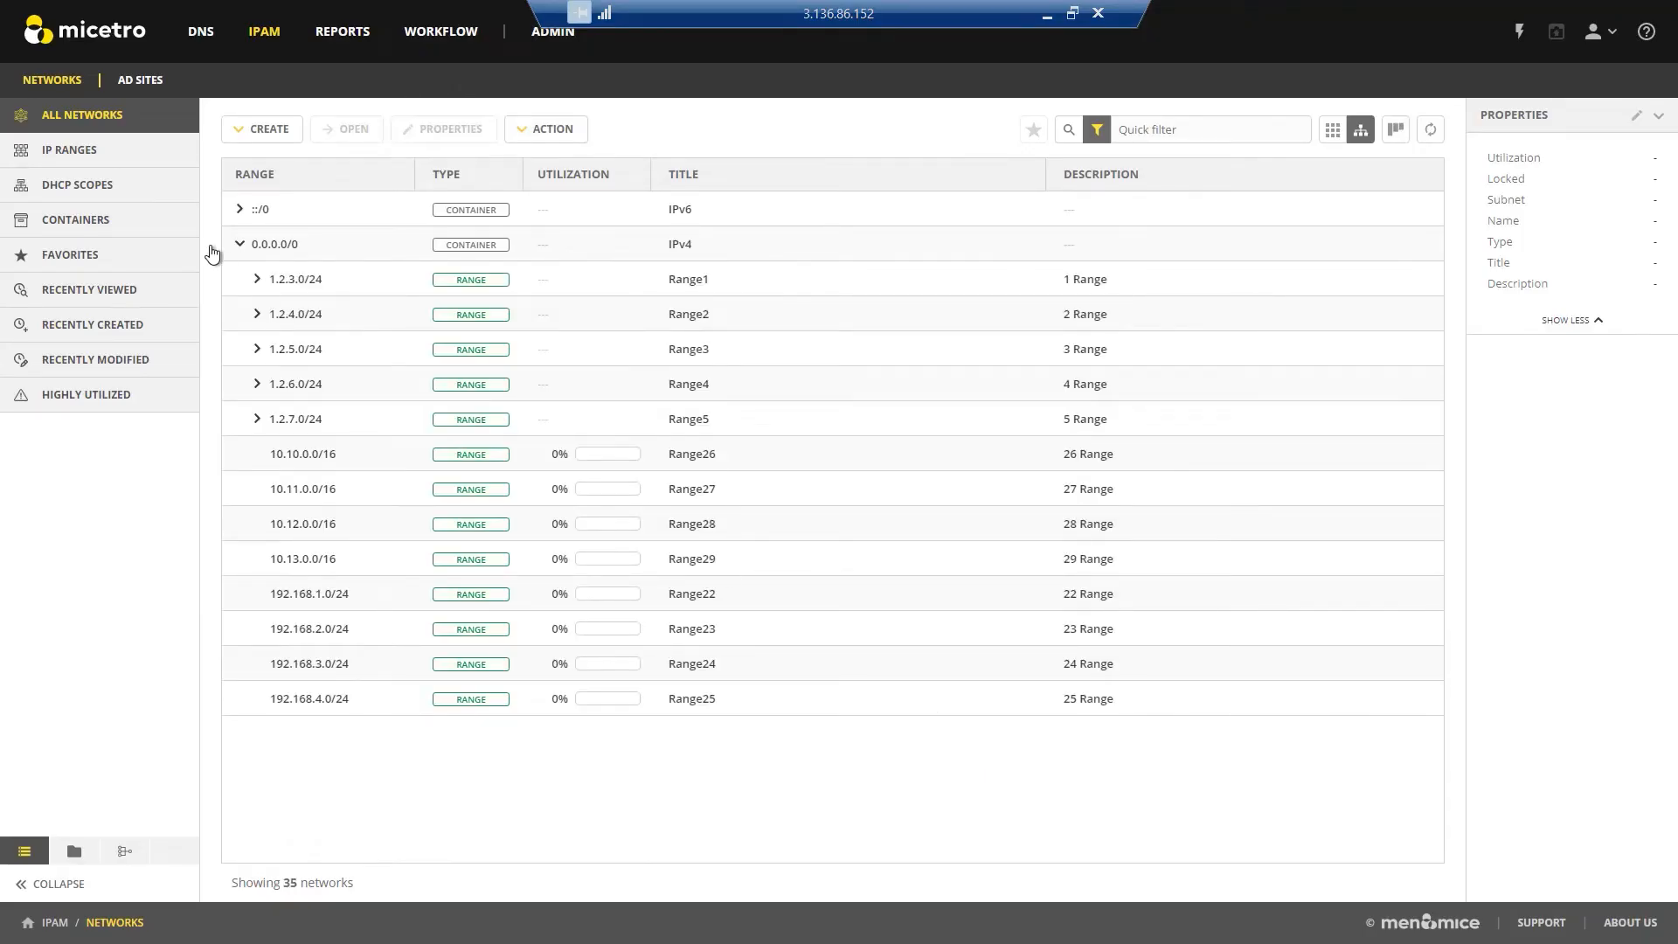
Step: Expand the IPv6 container and the nested 1.2.3.0/24, 1.2.3.0/25 and 1.2.3.0/26 ranges to inspect the imported hierarchy
click(239, 209)
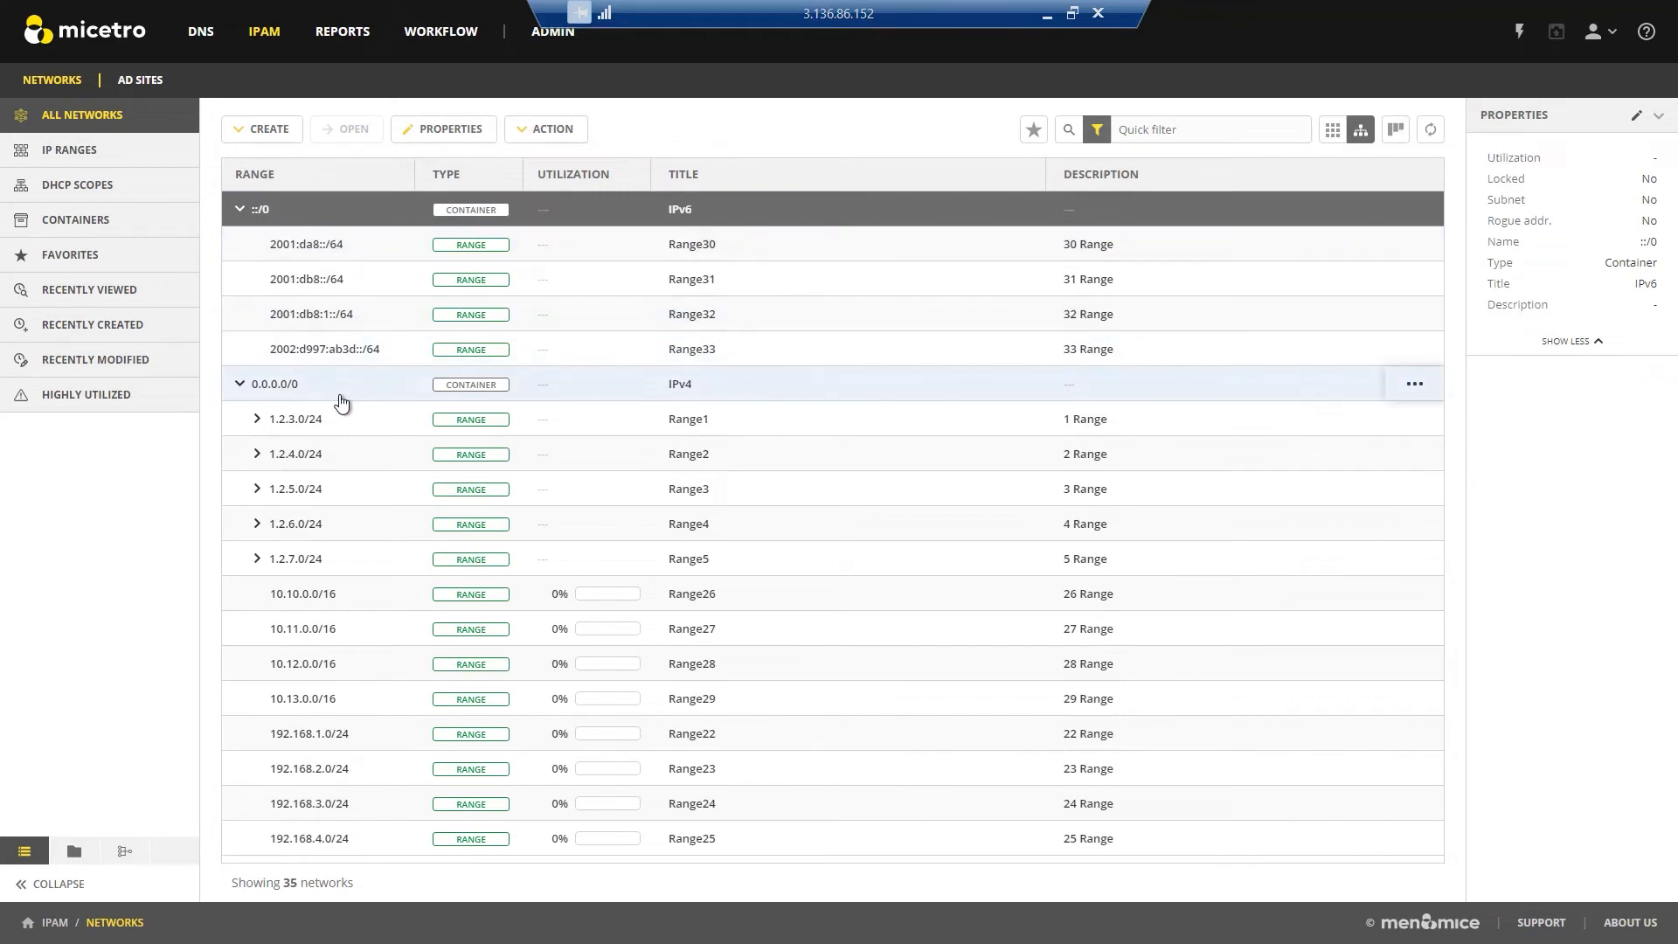
click(280, 419)
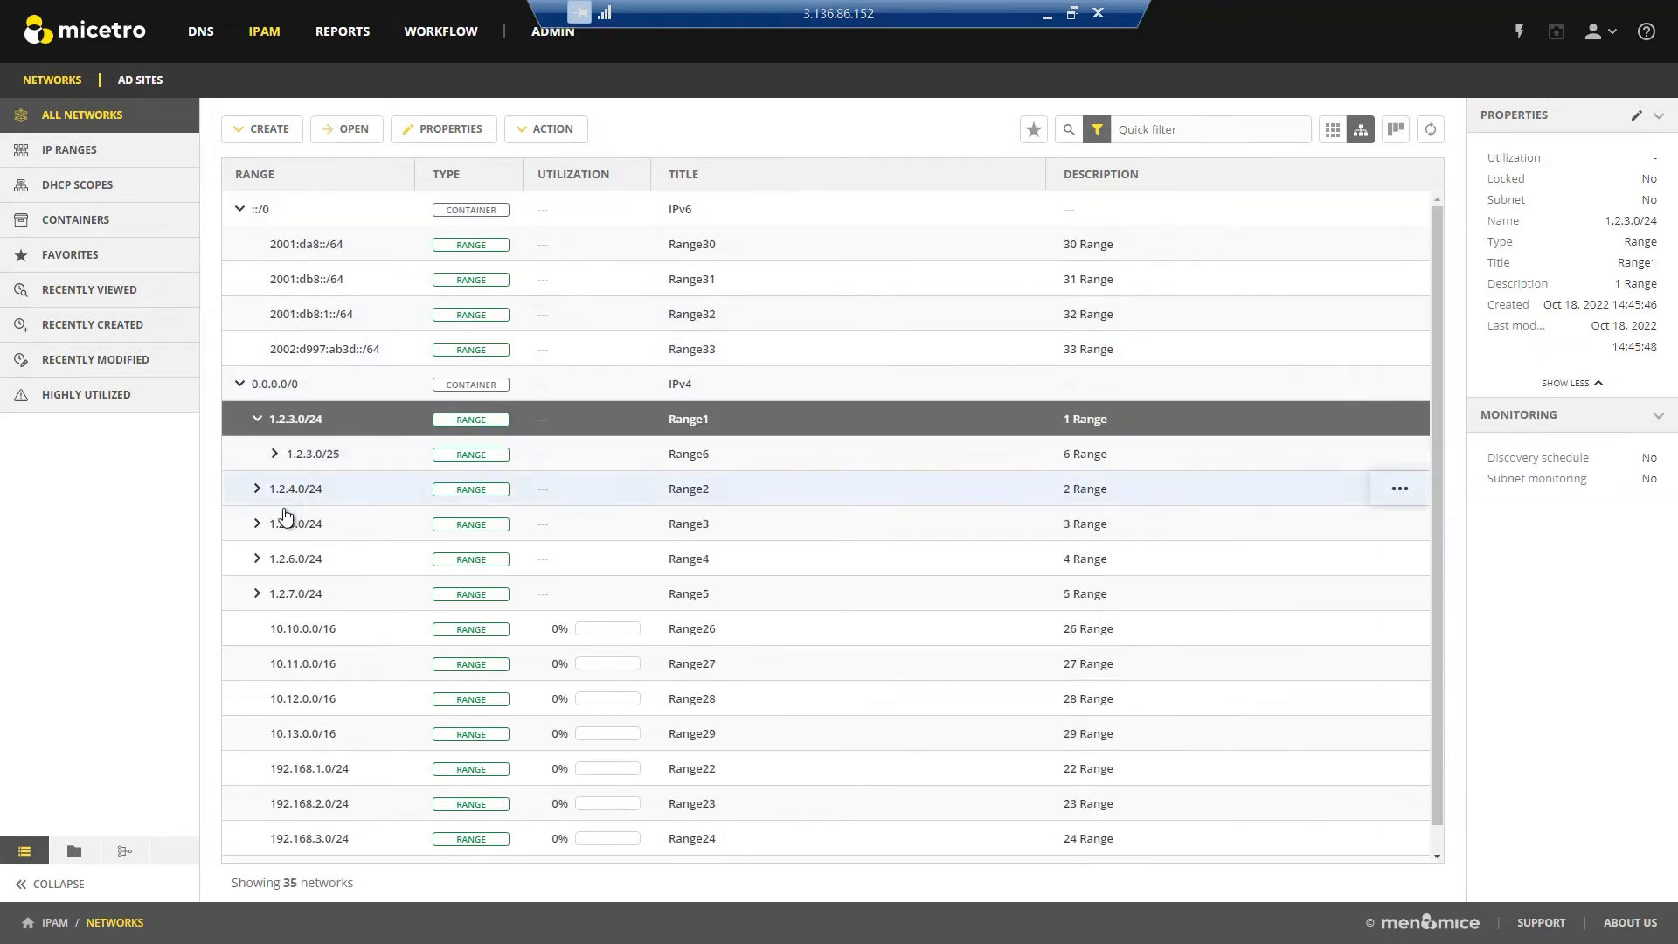
click(276, 456)
click(274, 455)
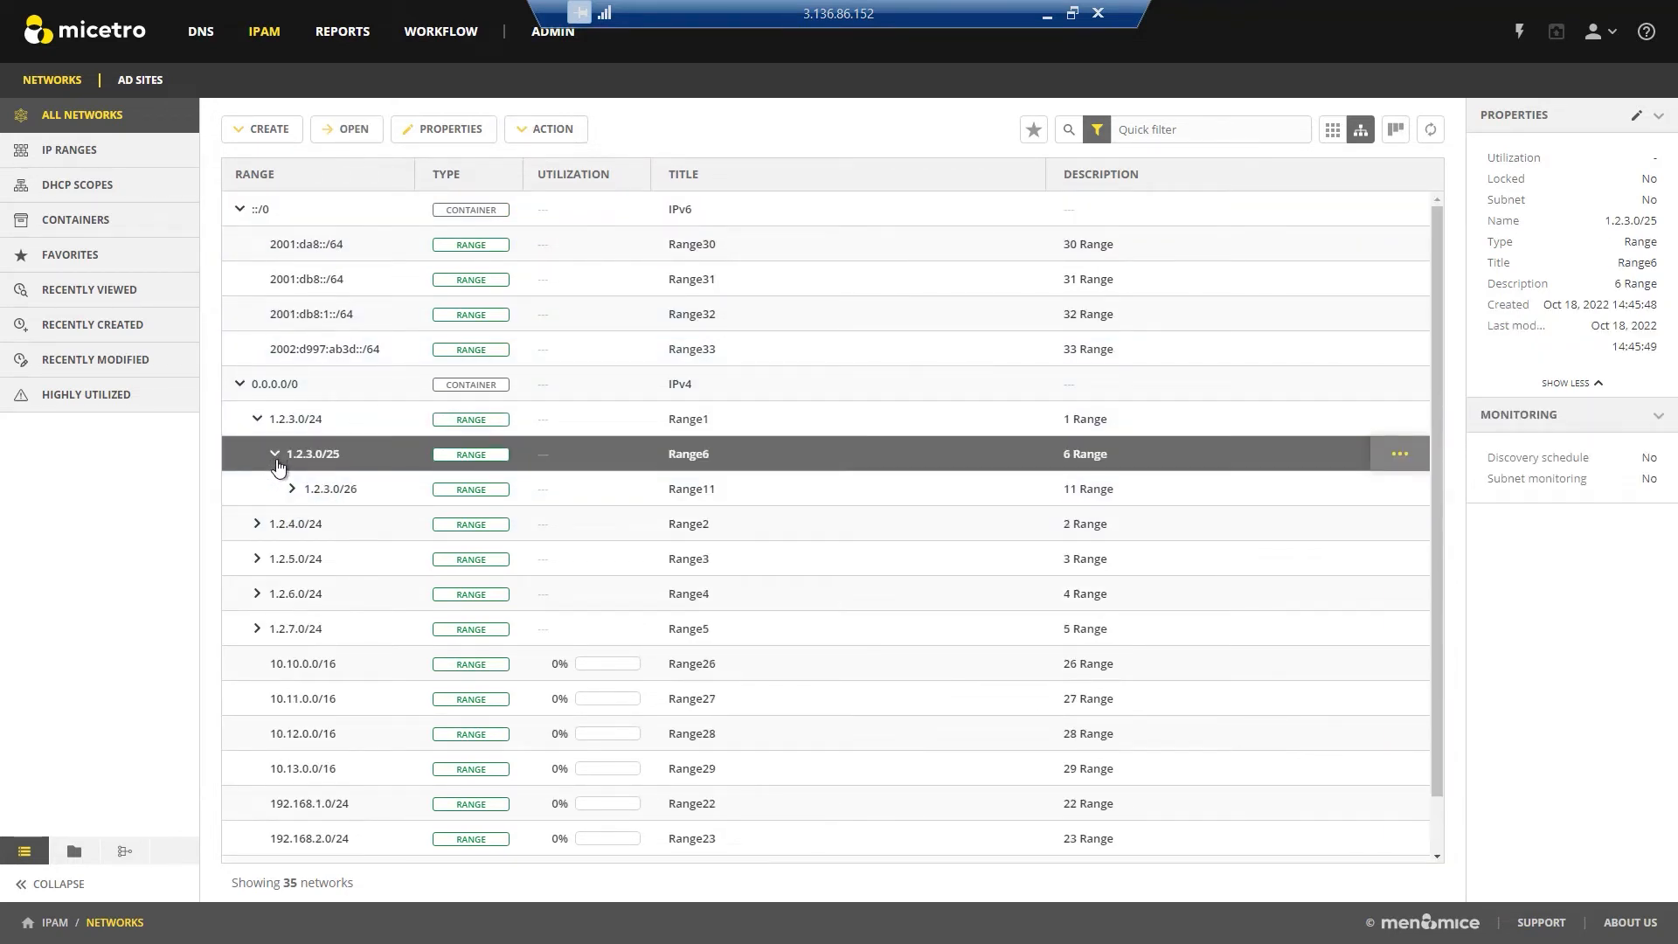
click(298, 500)
click(294, 491)
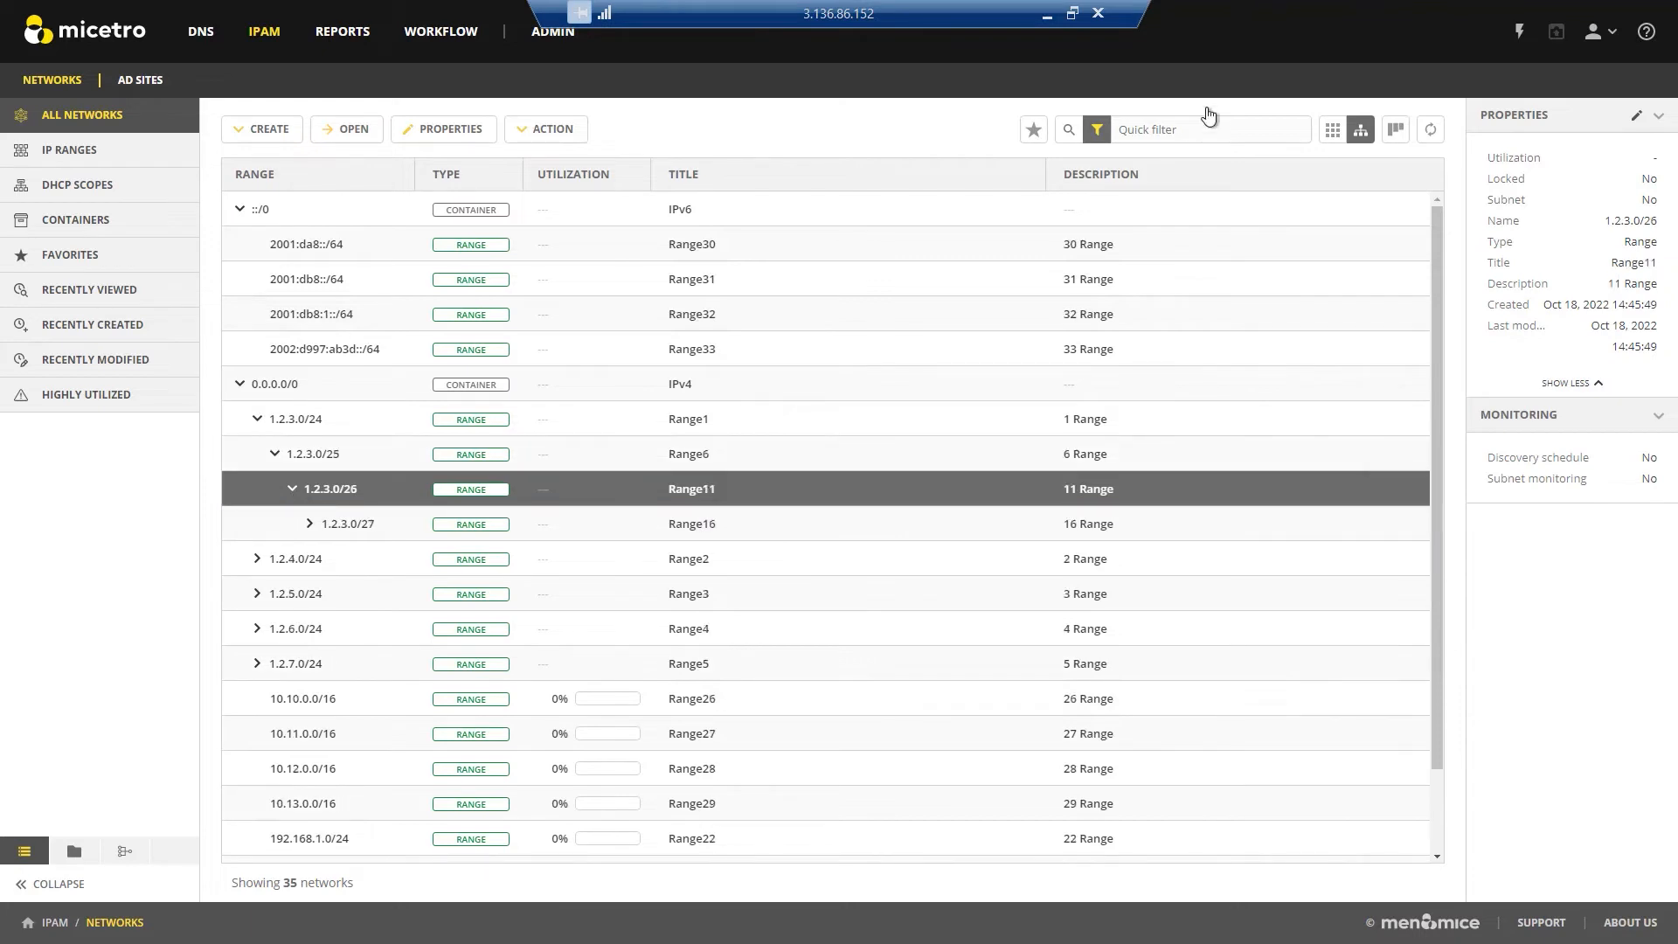
Step: Switch the network list to the flat view and back to the hierarchy, and view the available column options
click(1343, 130)
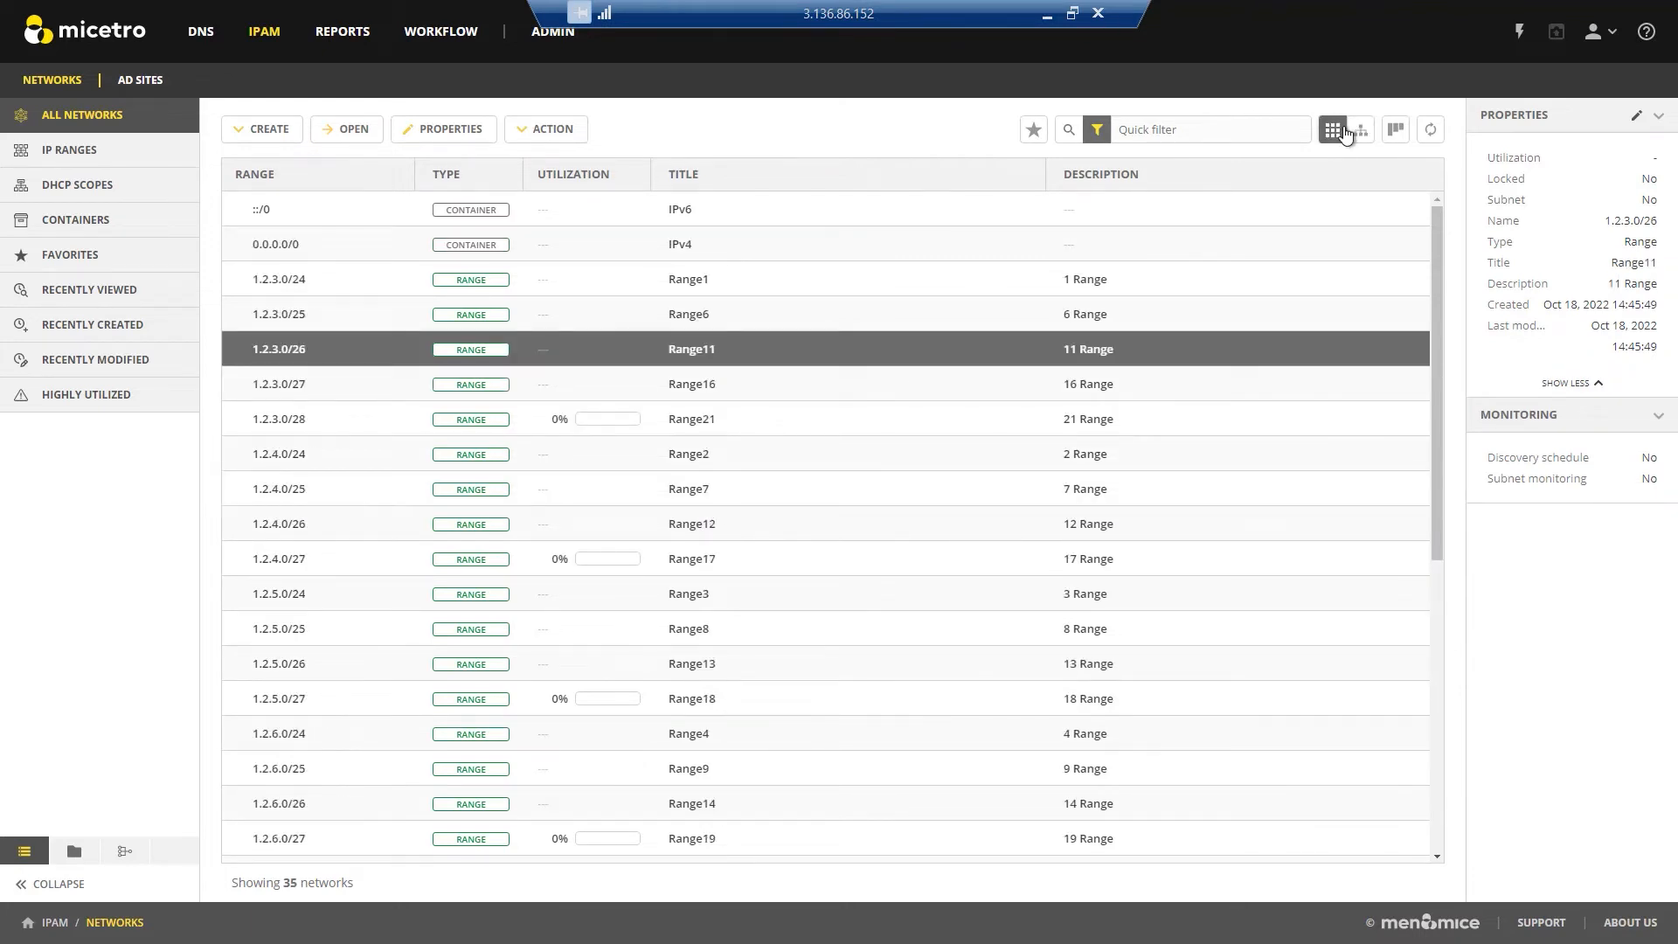
click(1363, 131)
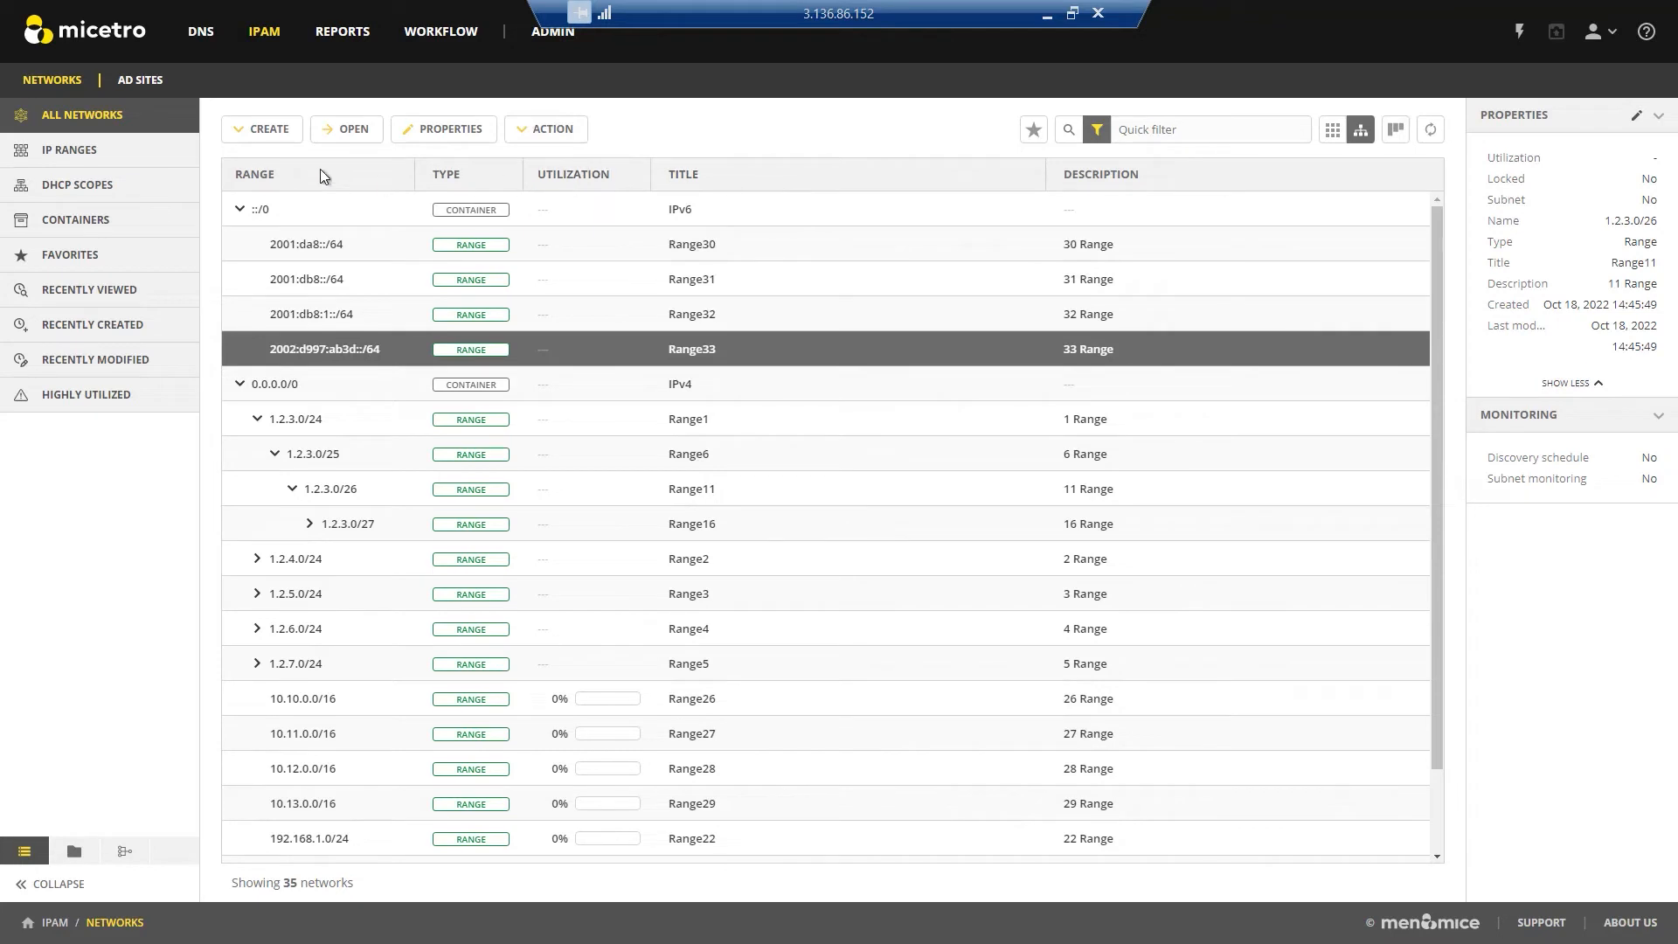
click(1396, 131)
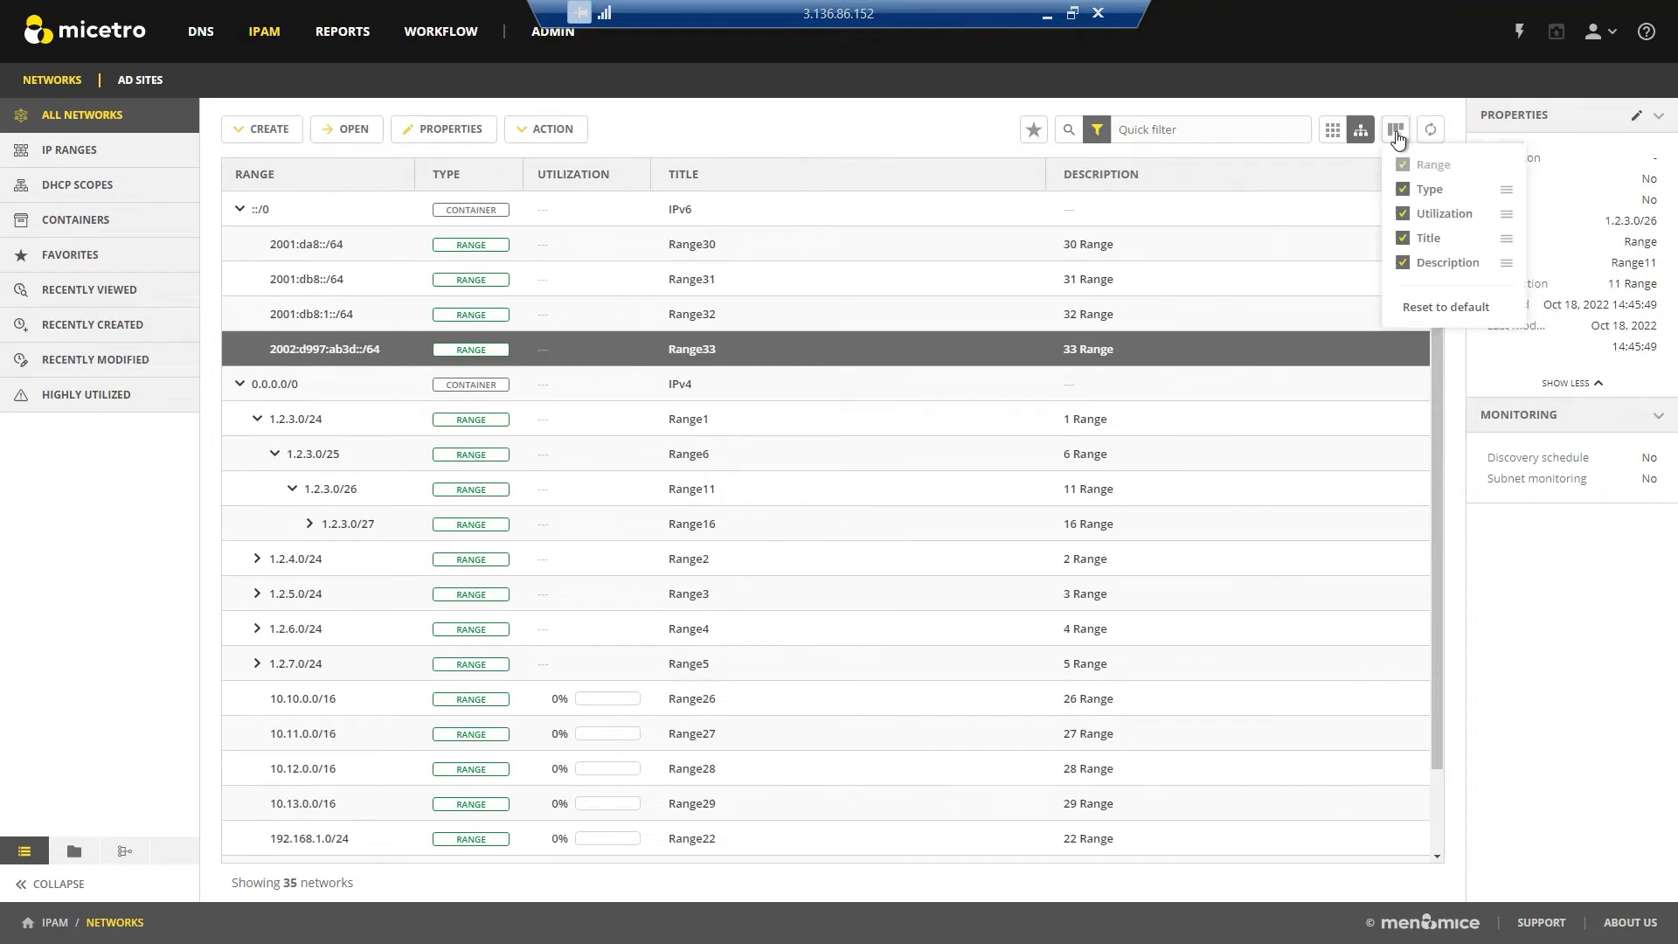
Step: Open the 1.2.4.0/24 range to view its IP addresses and return to the network list
double_click(320, 565)
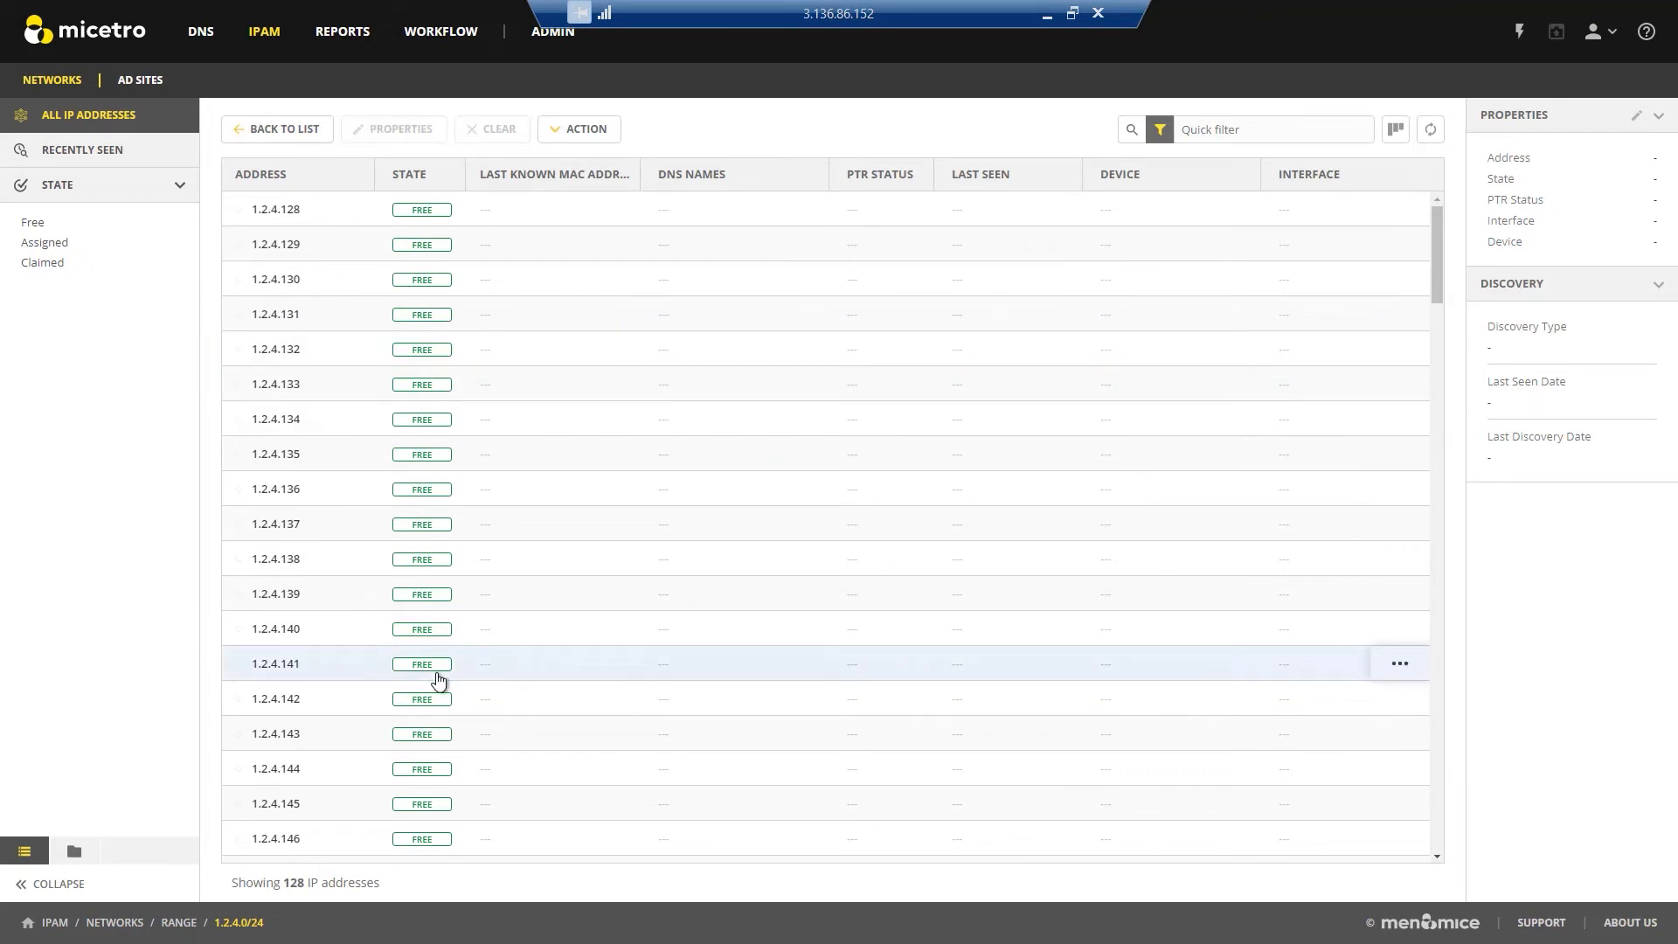
click(281, 131)
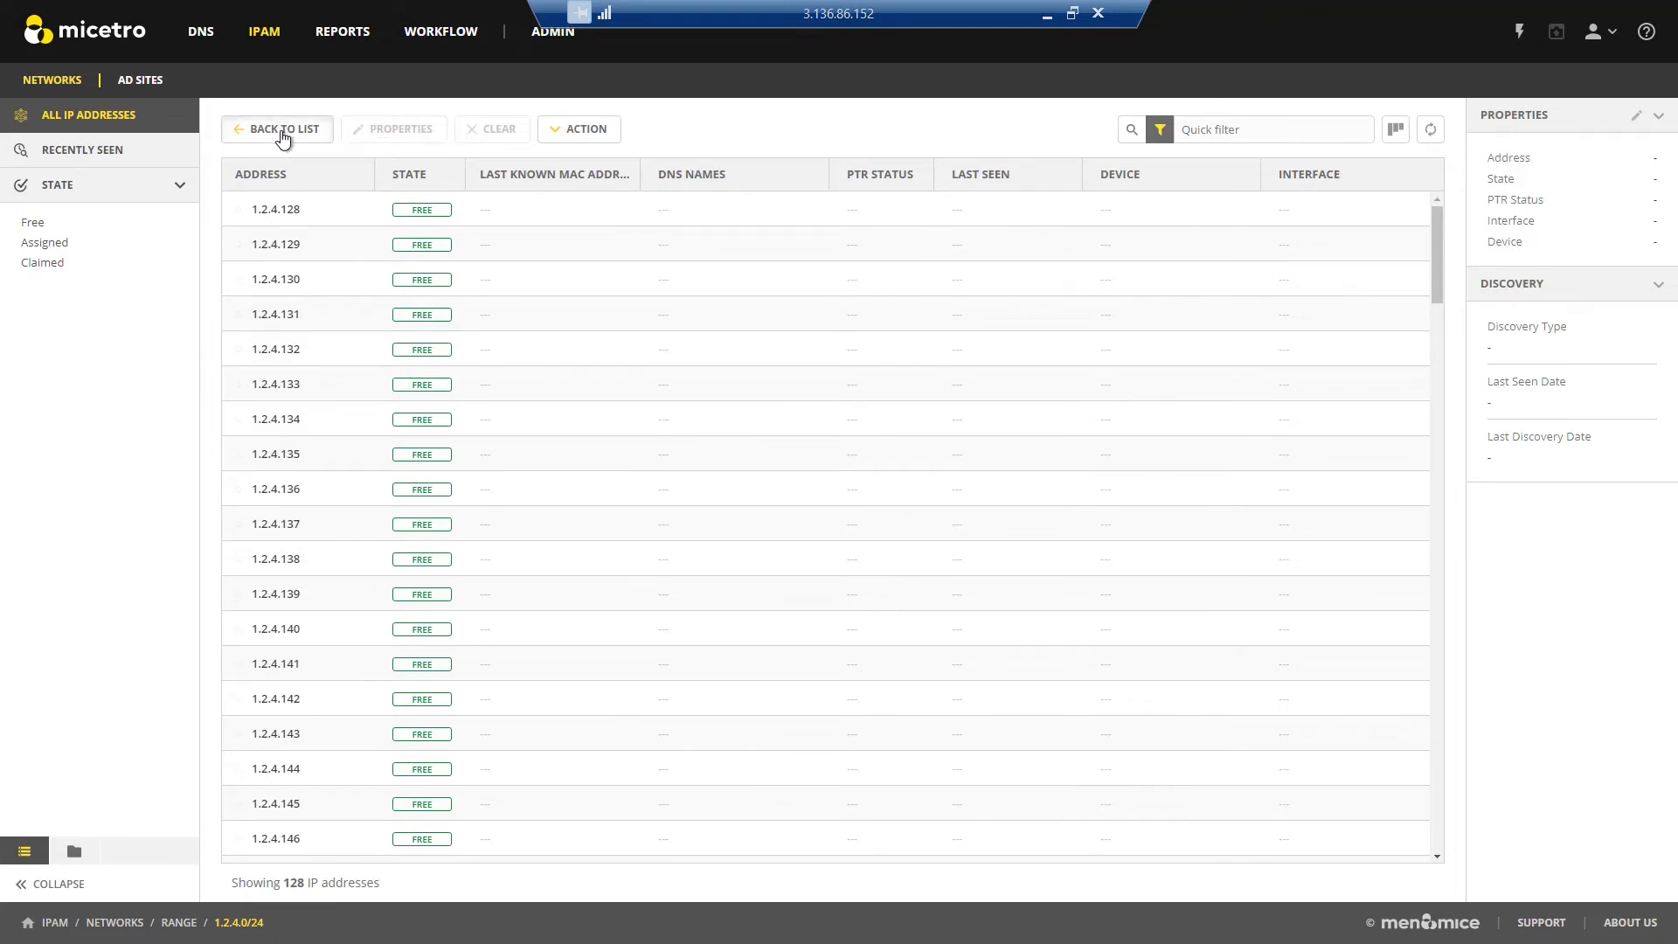
Step: Start creating a new network with the address 192.168.10.0/24
click(282, 136)
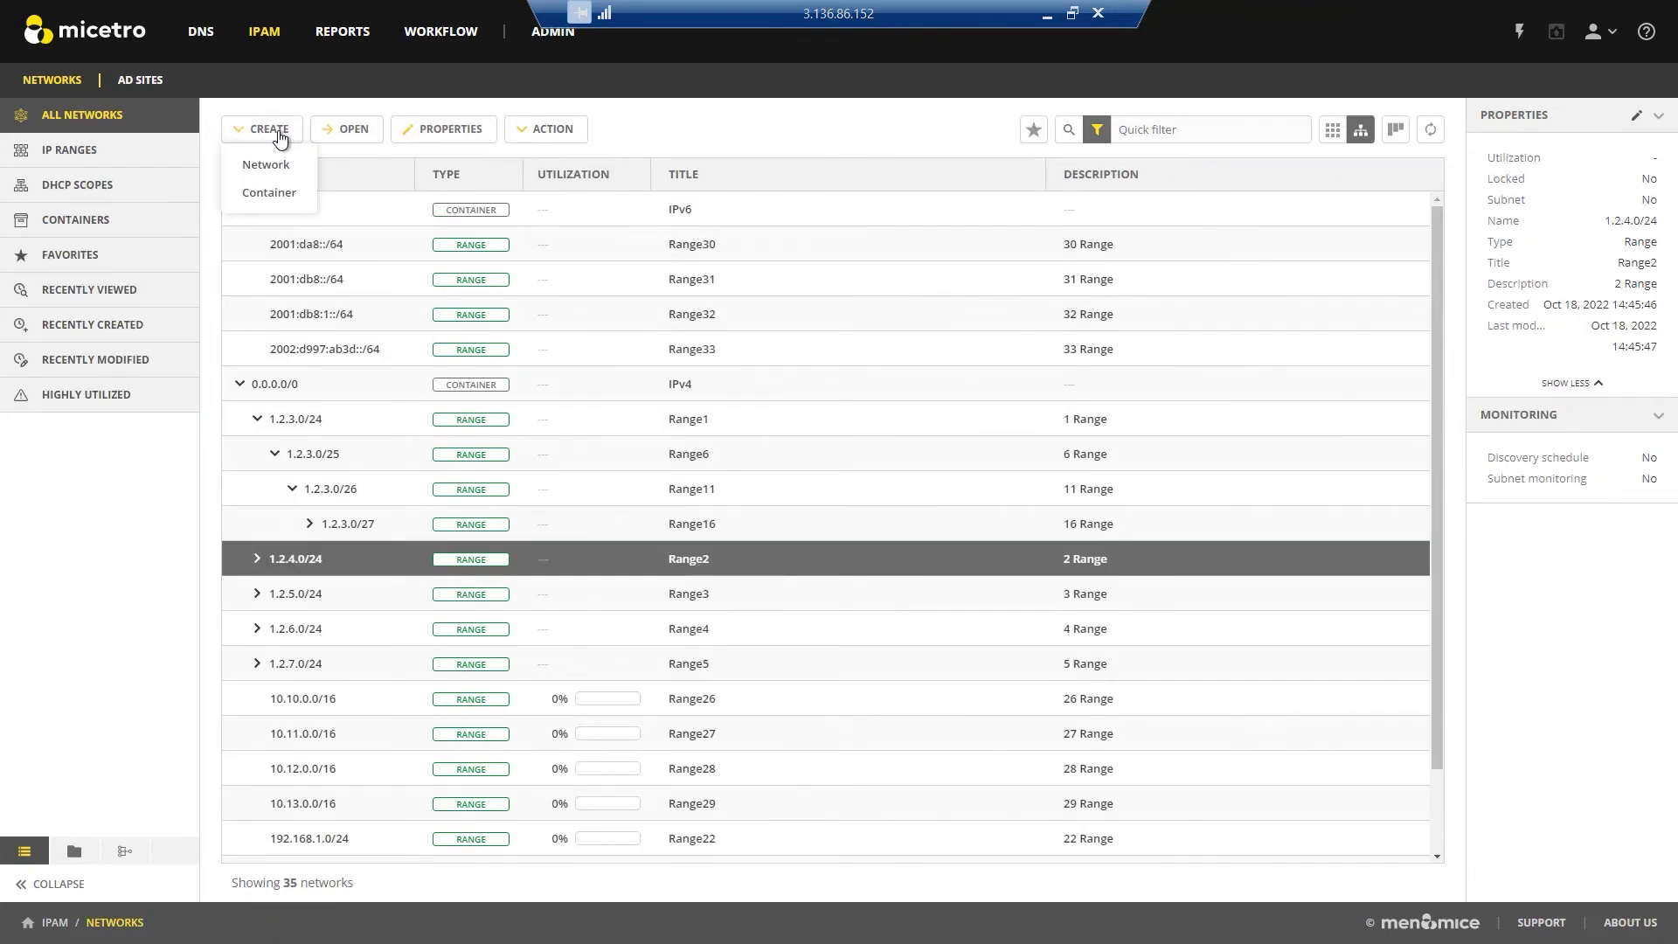
click(276, 168)
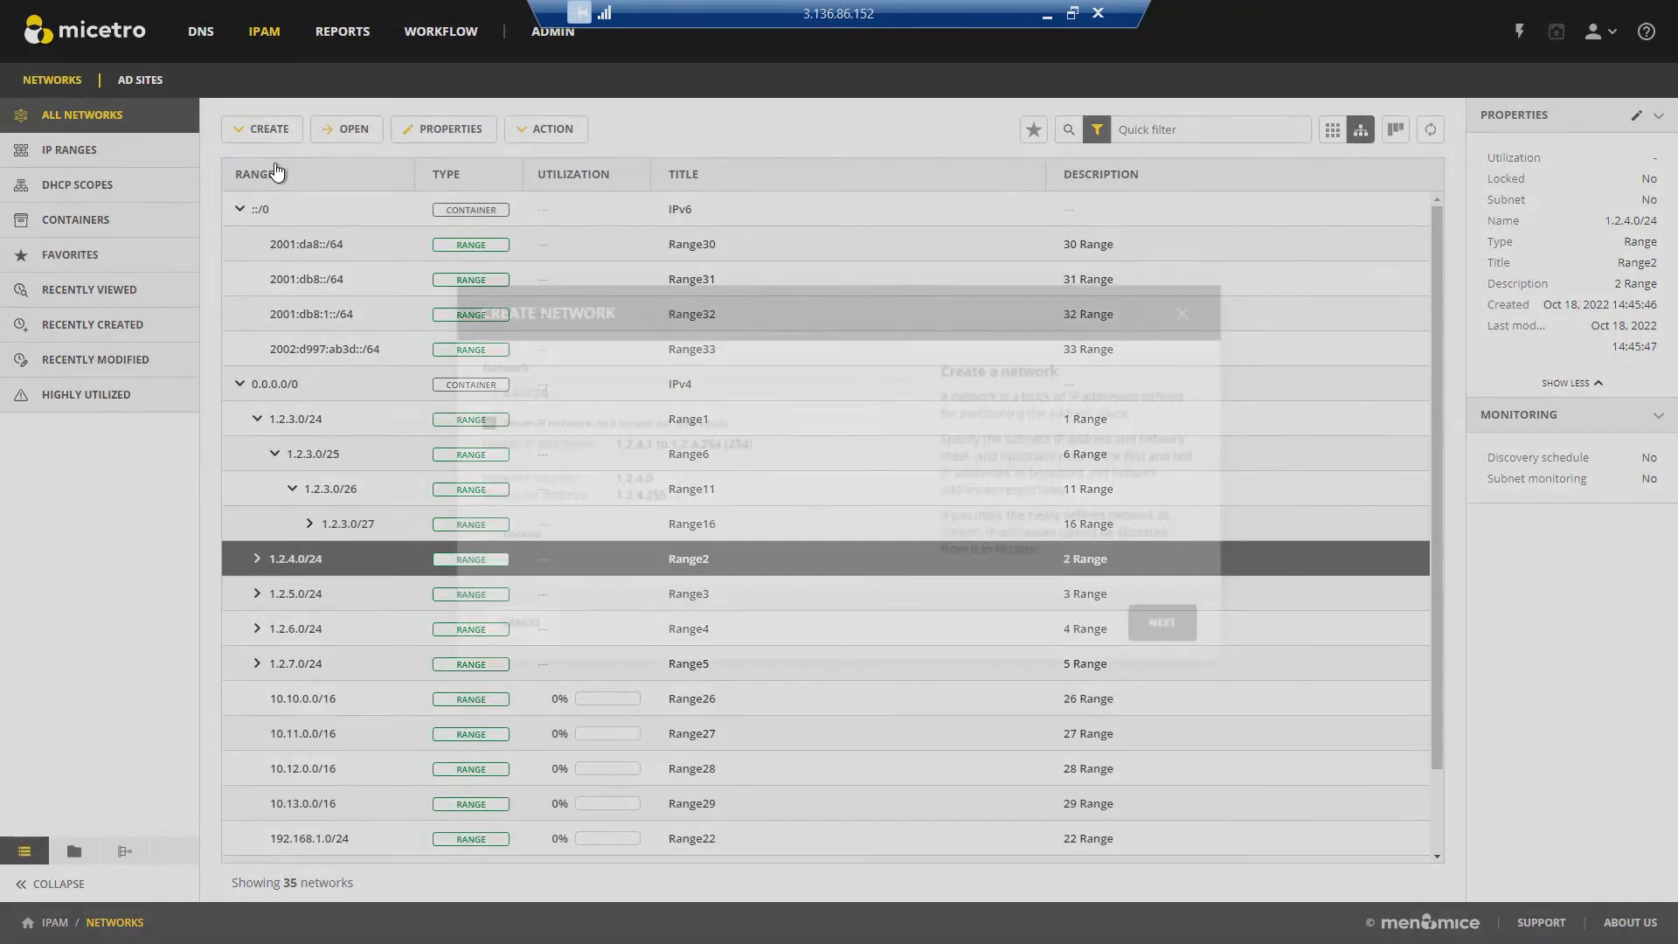
drag(566, 383, 419, 385)
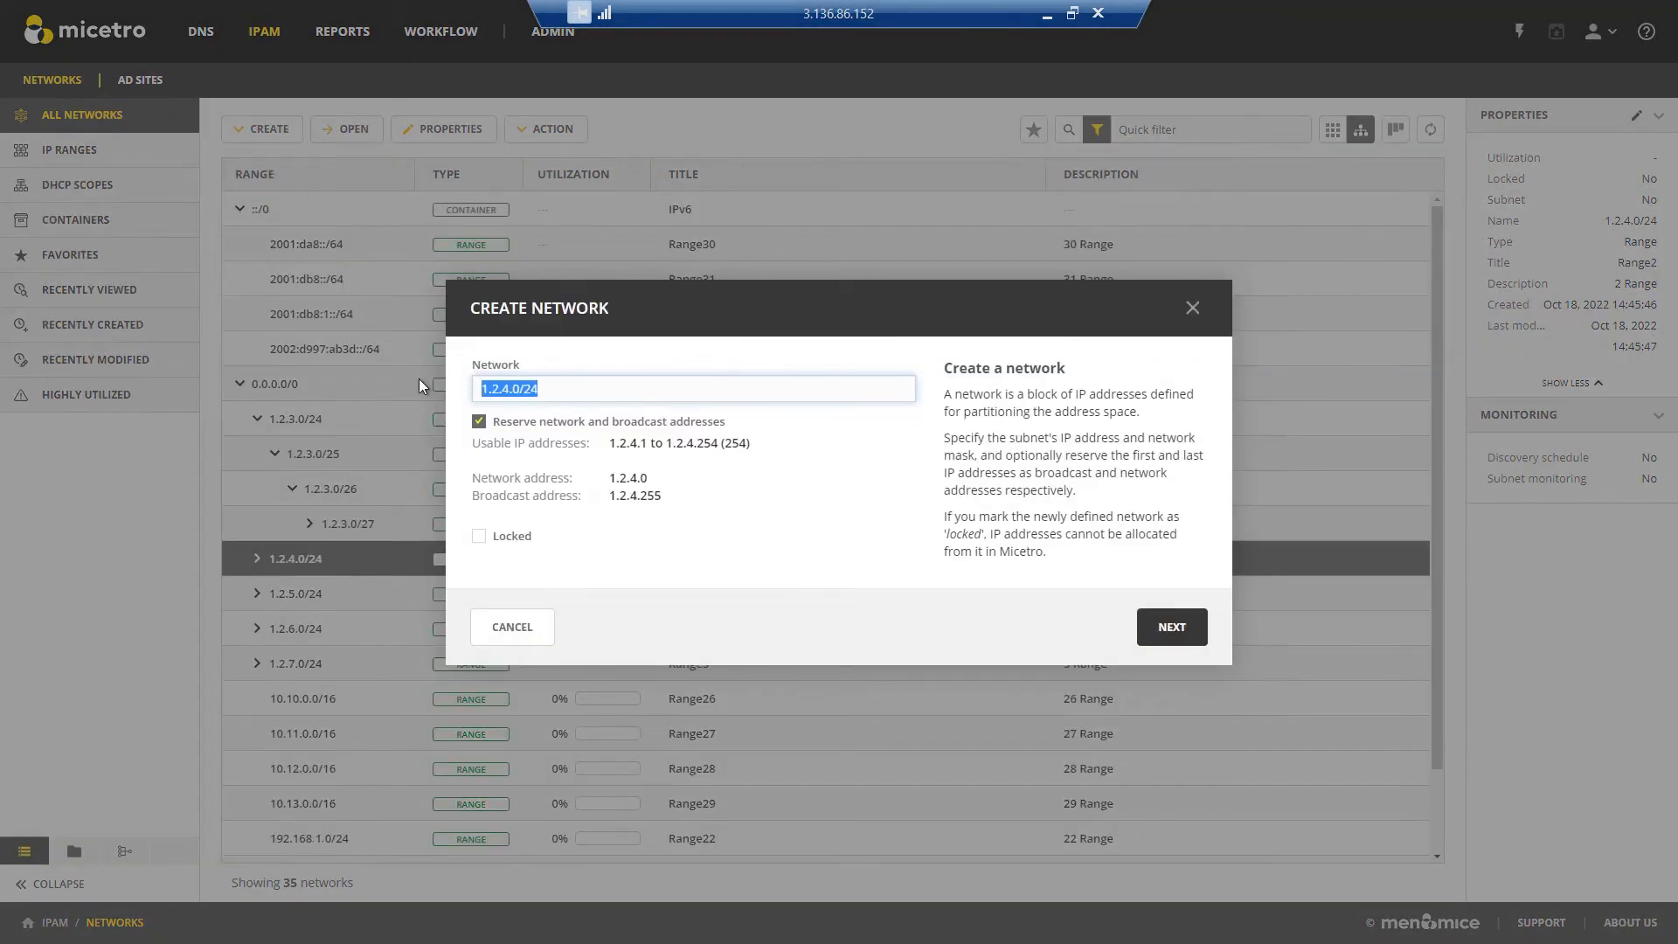
text(192.168)
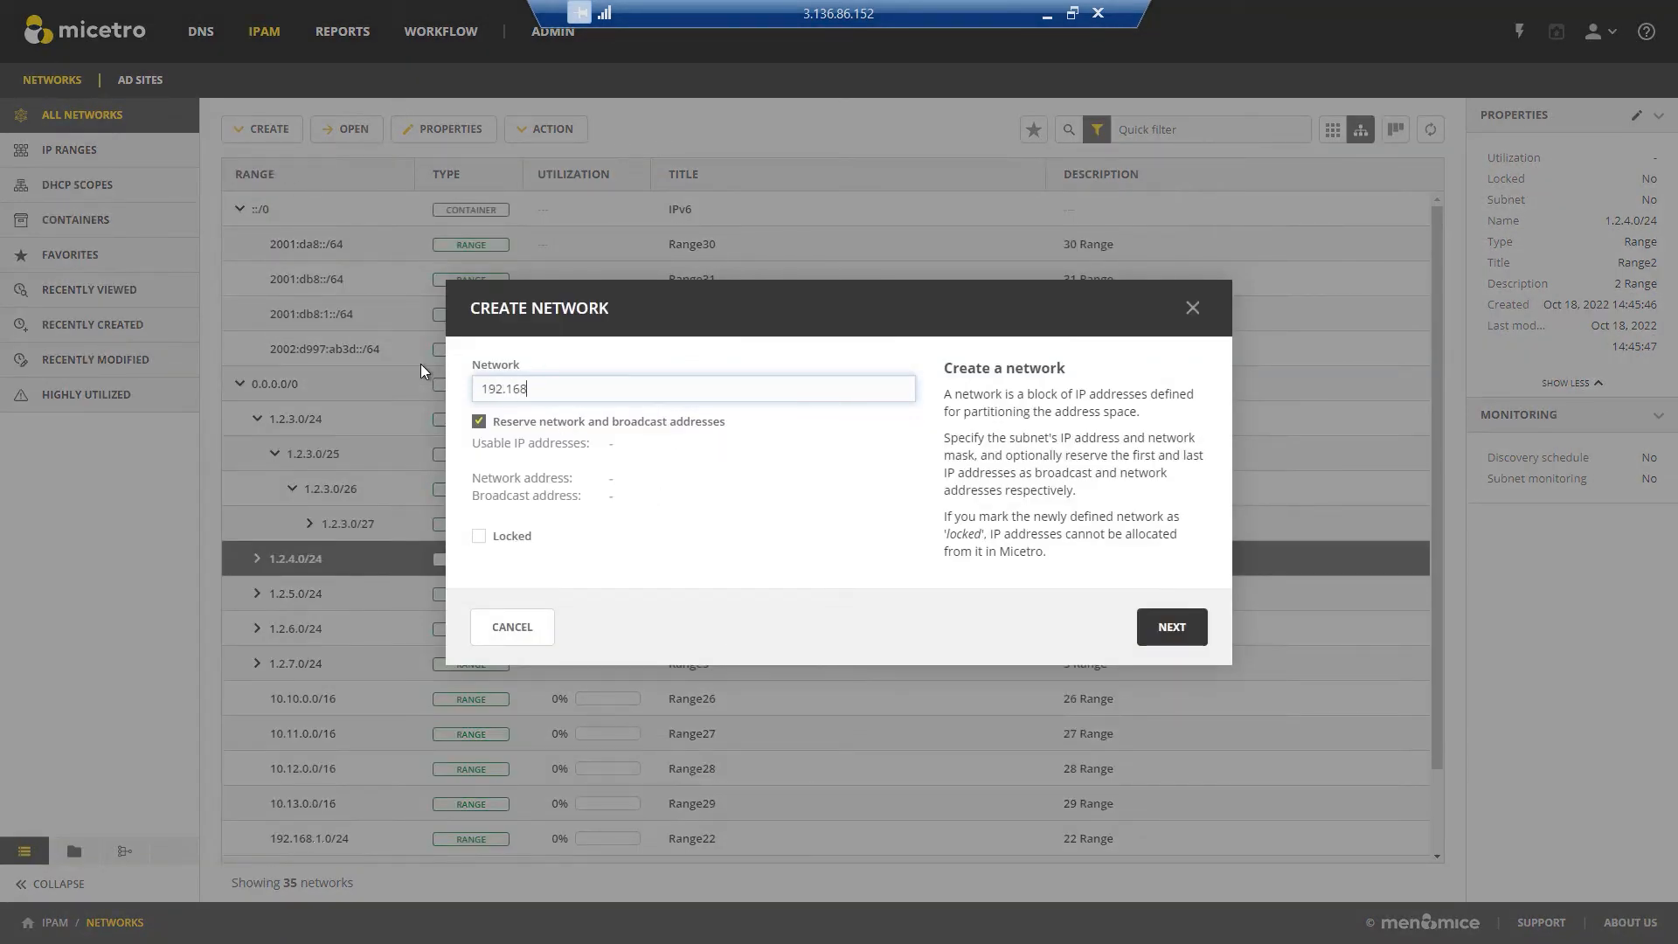
text(.10.0/24)
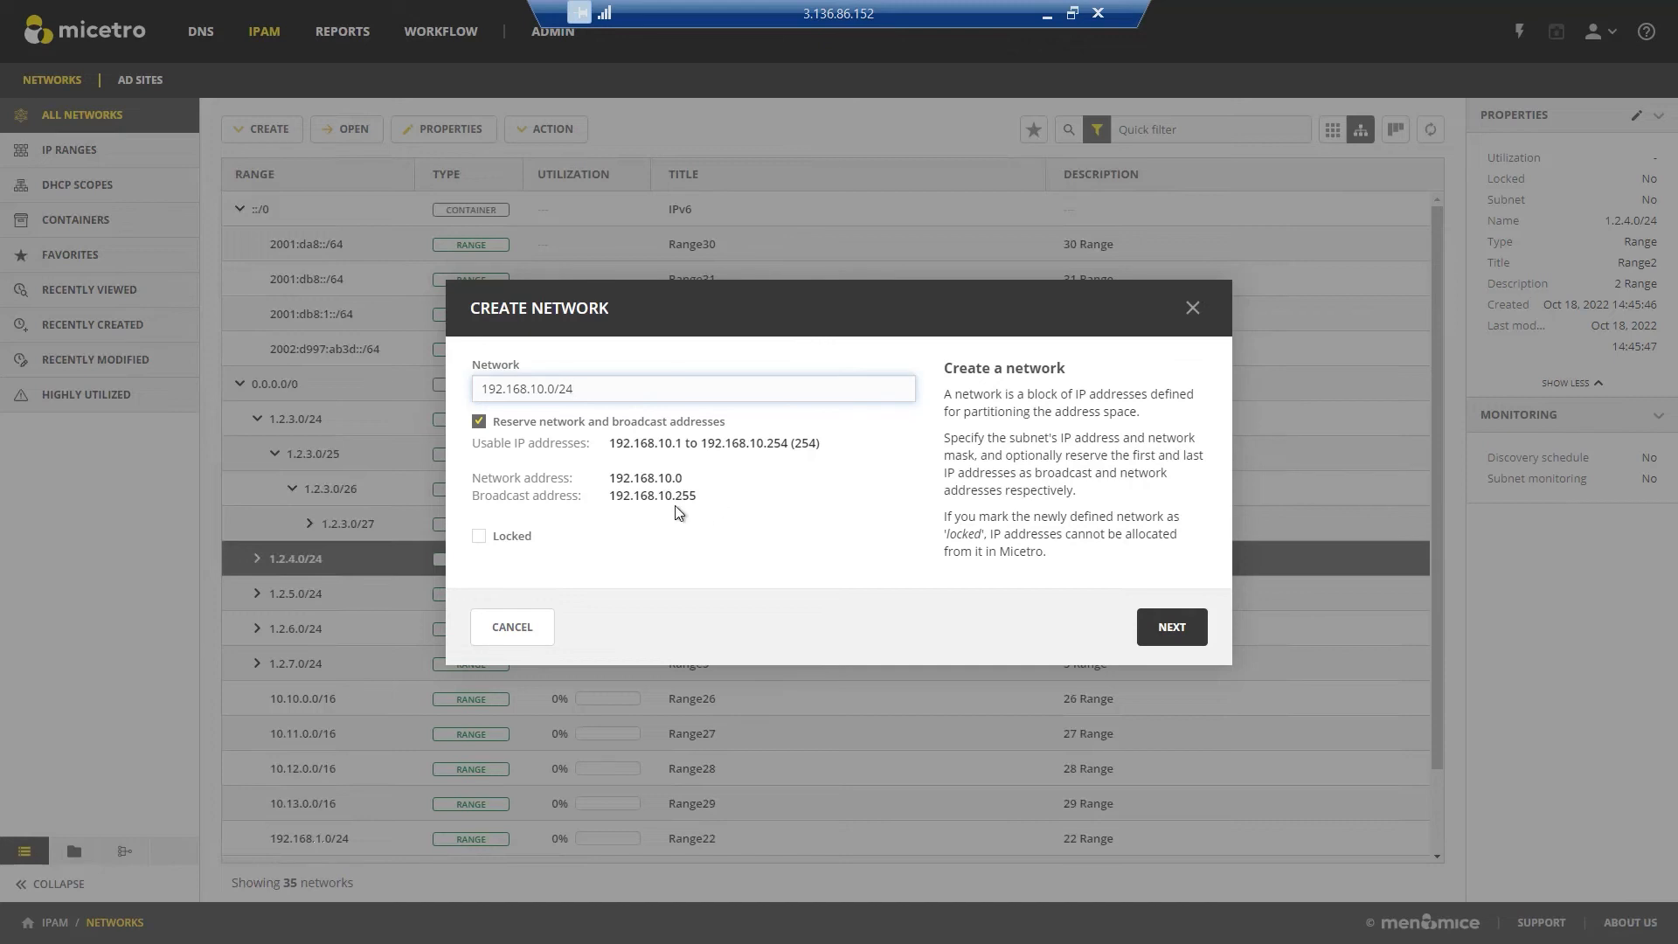
Step: Compare the usable IP addresses with and without the network and broadcast addresses reserved, leaving the reservation enabled
click(479, 422)
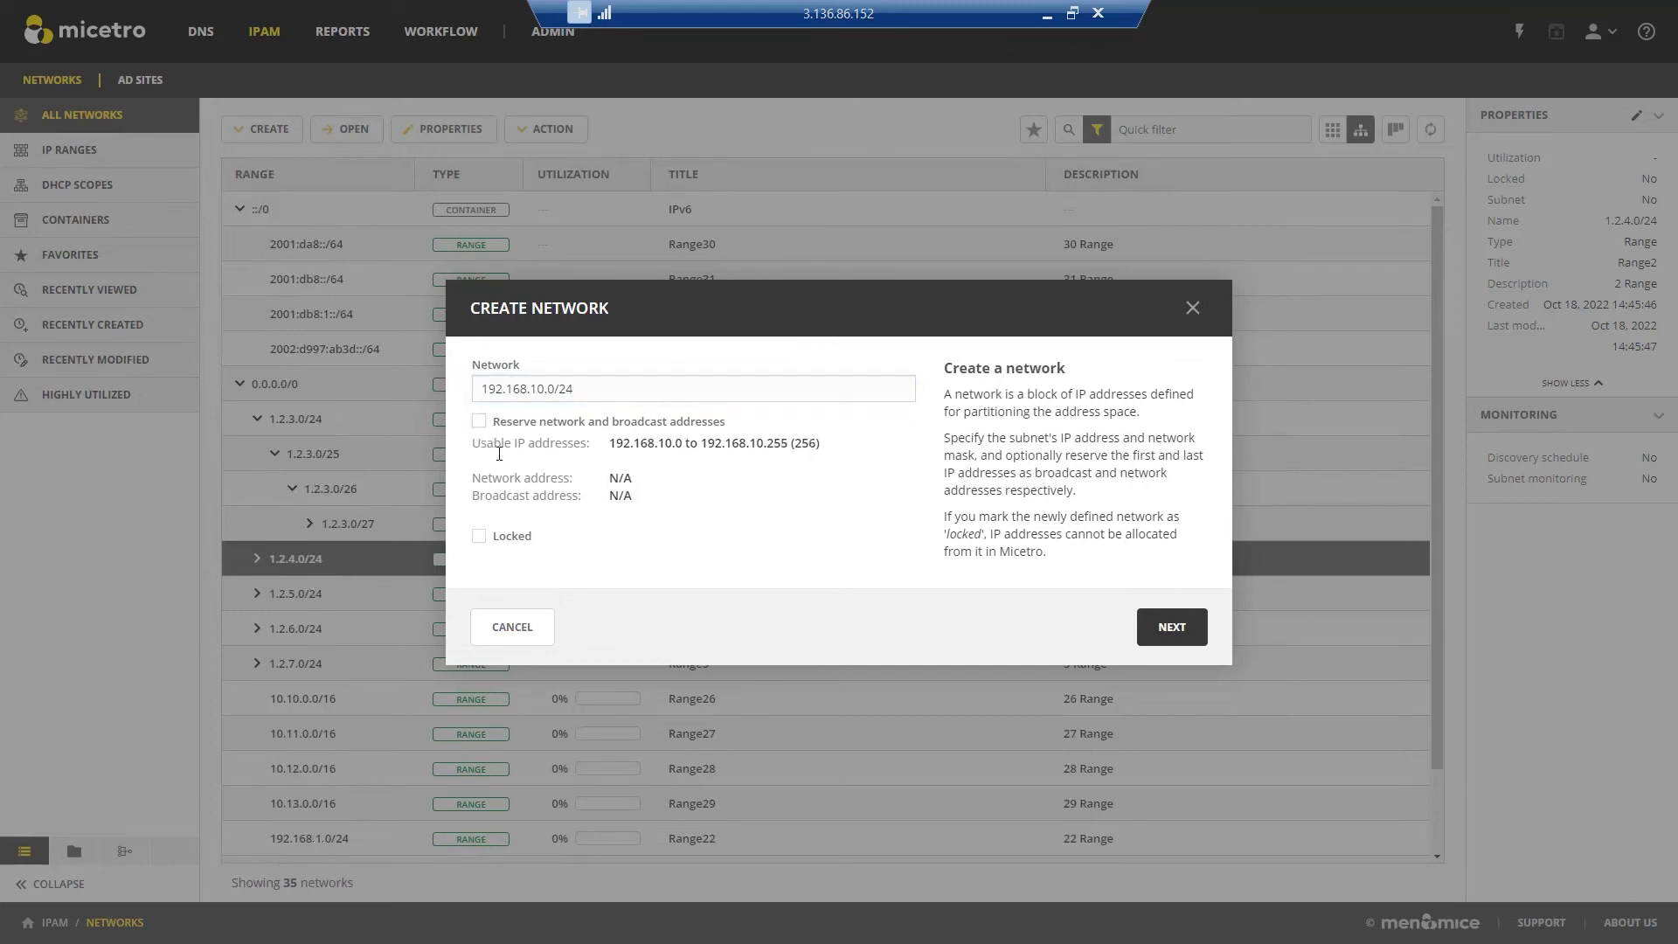
drag(633, 444, 817, 444)
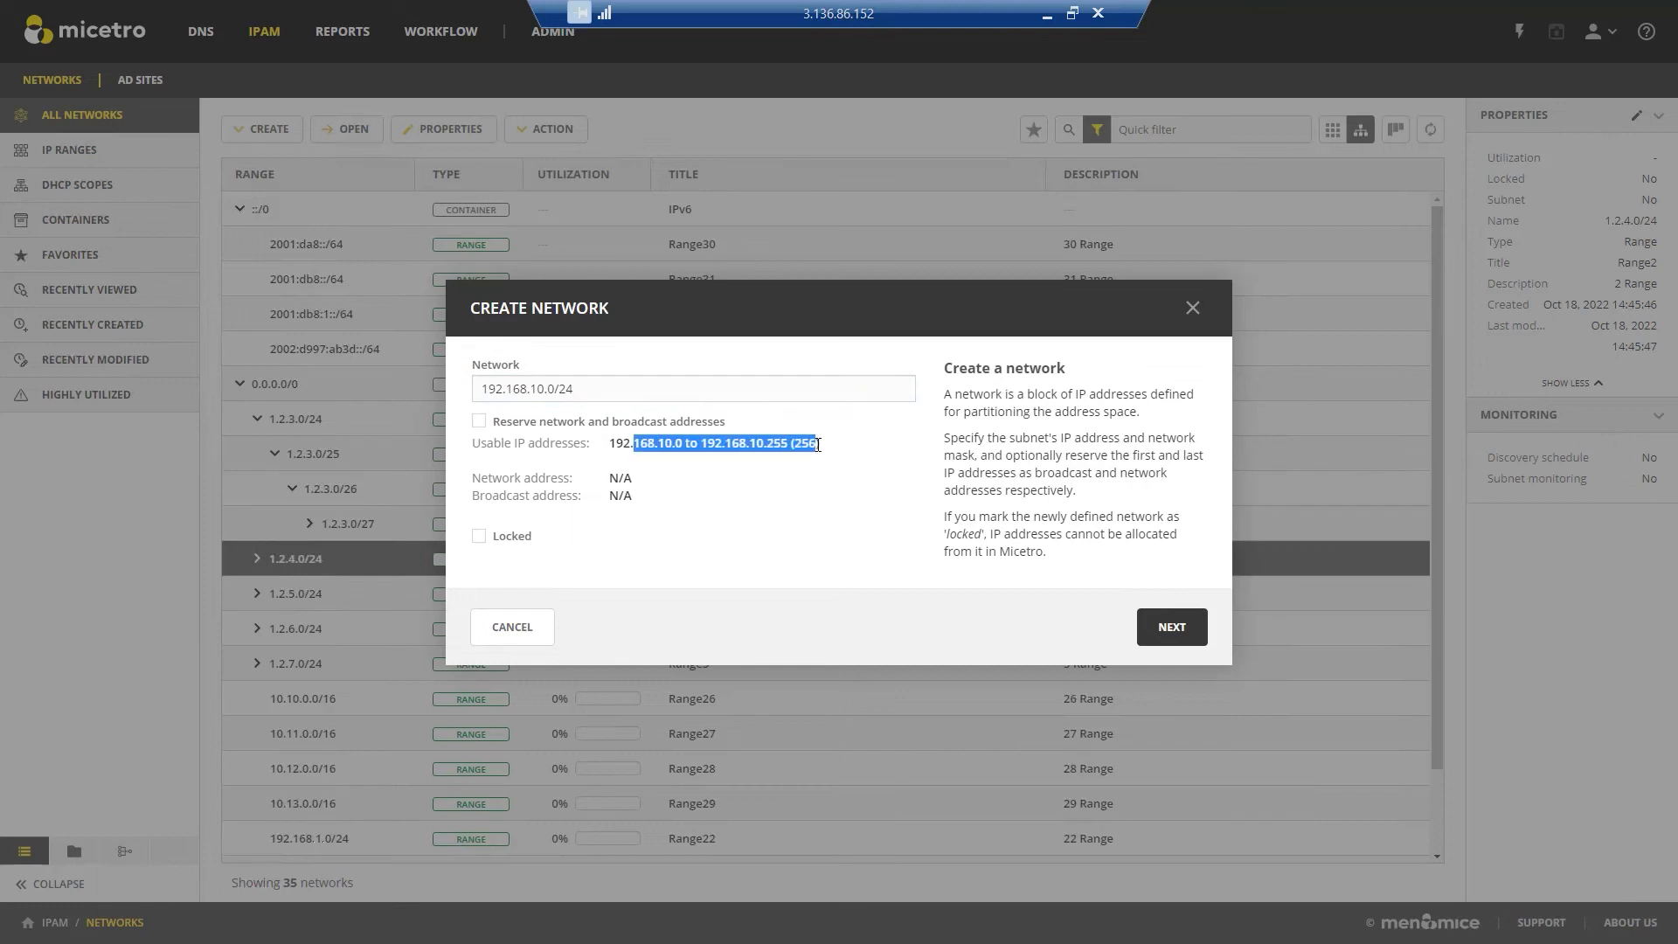
click(484, 423)
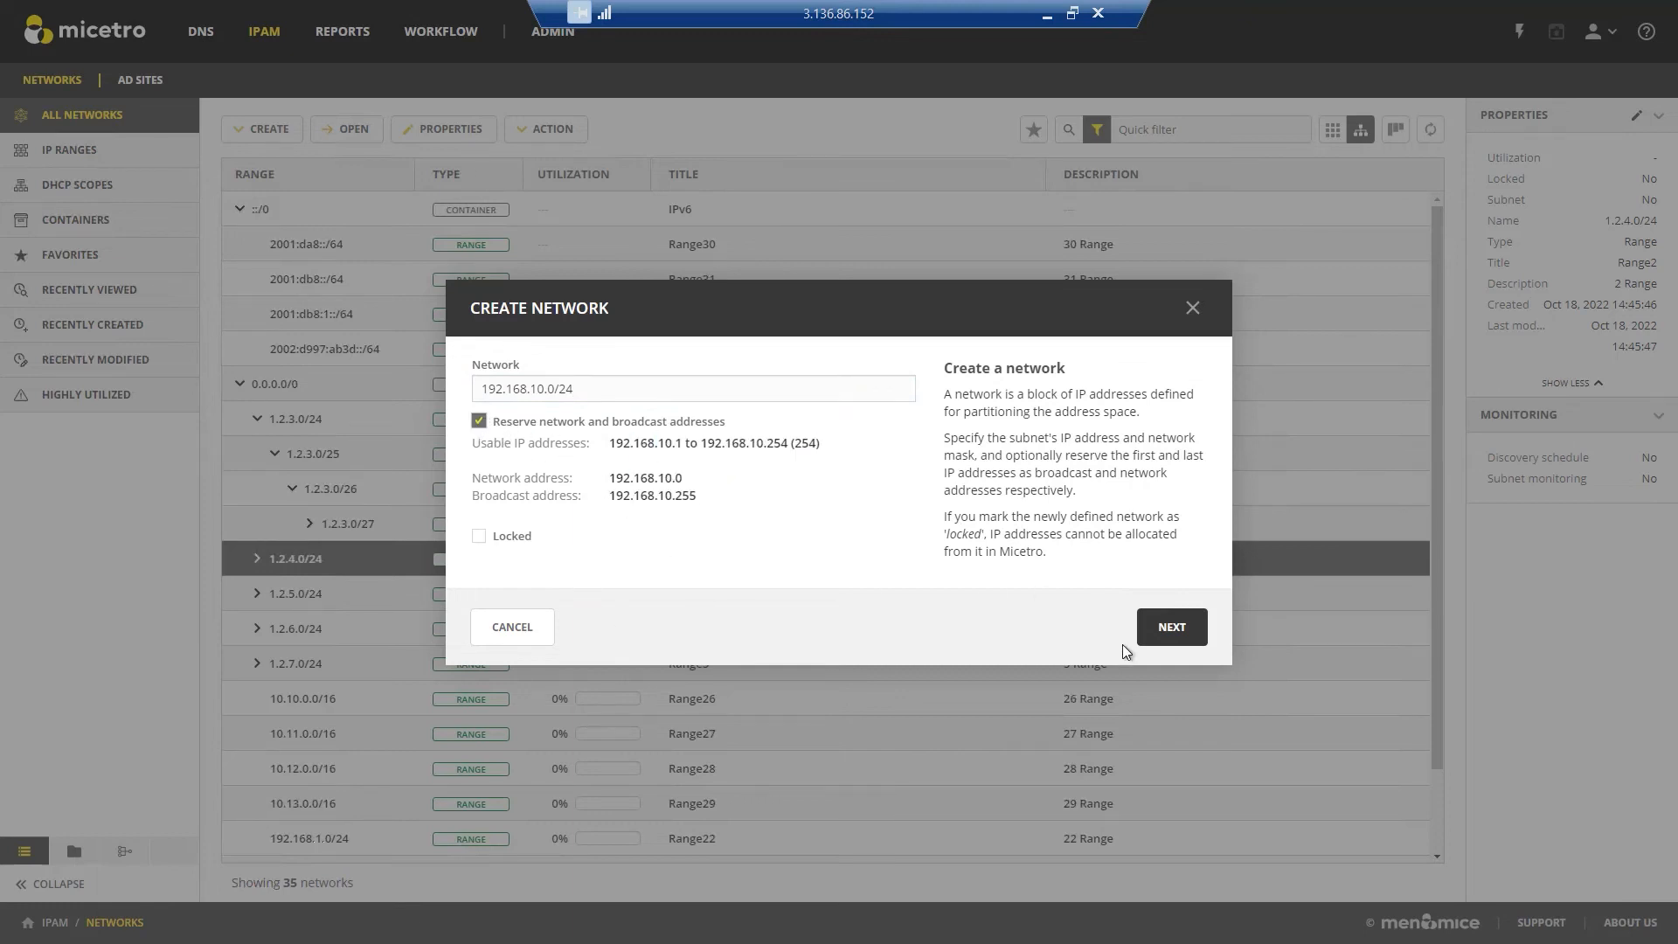
Step: Title the new network "Demo IP Range", describe it as "For showing demos", and proceed to the summary
click(1172, 629)
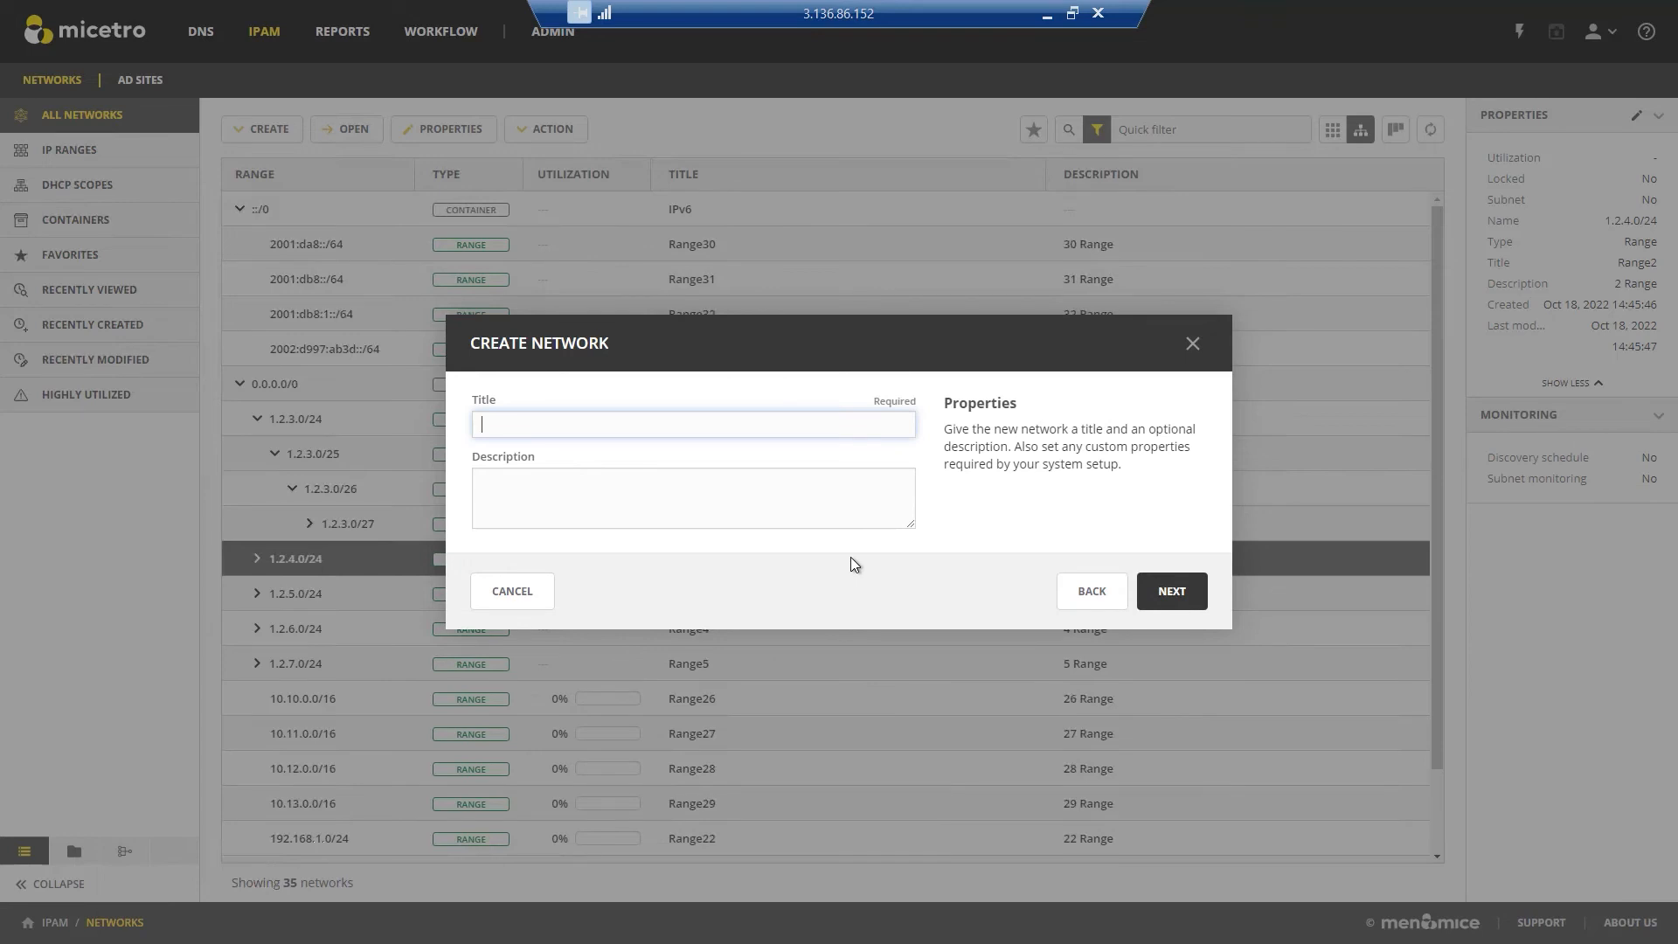
text(Demo IP Range)
key(Tab)
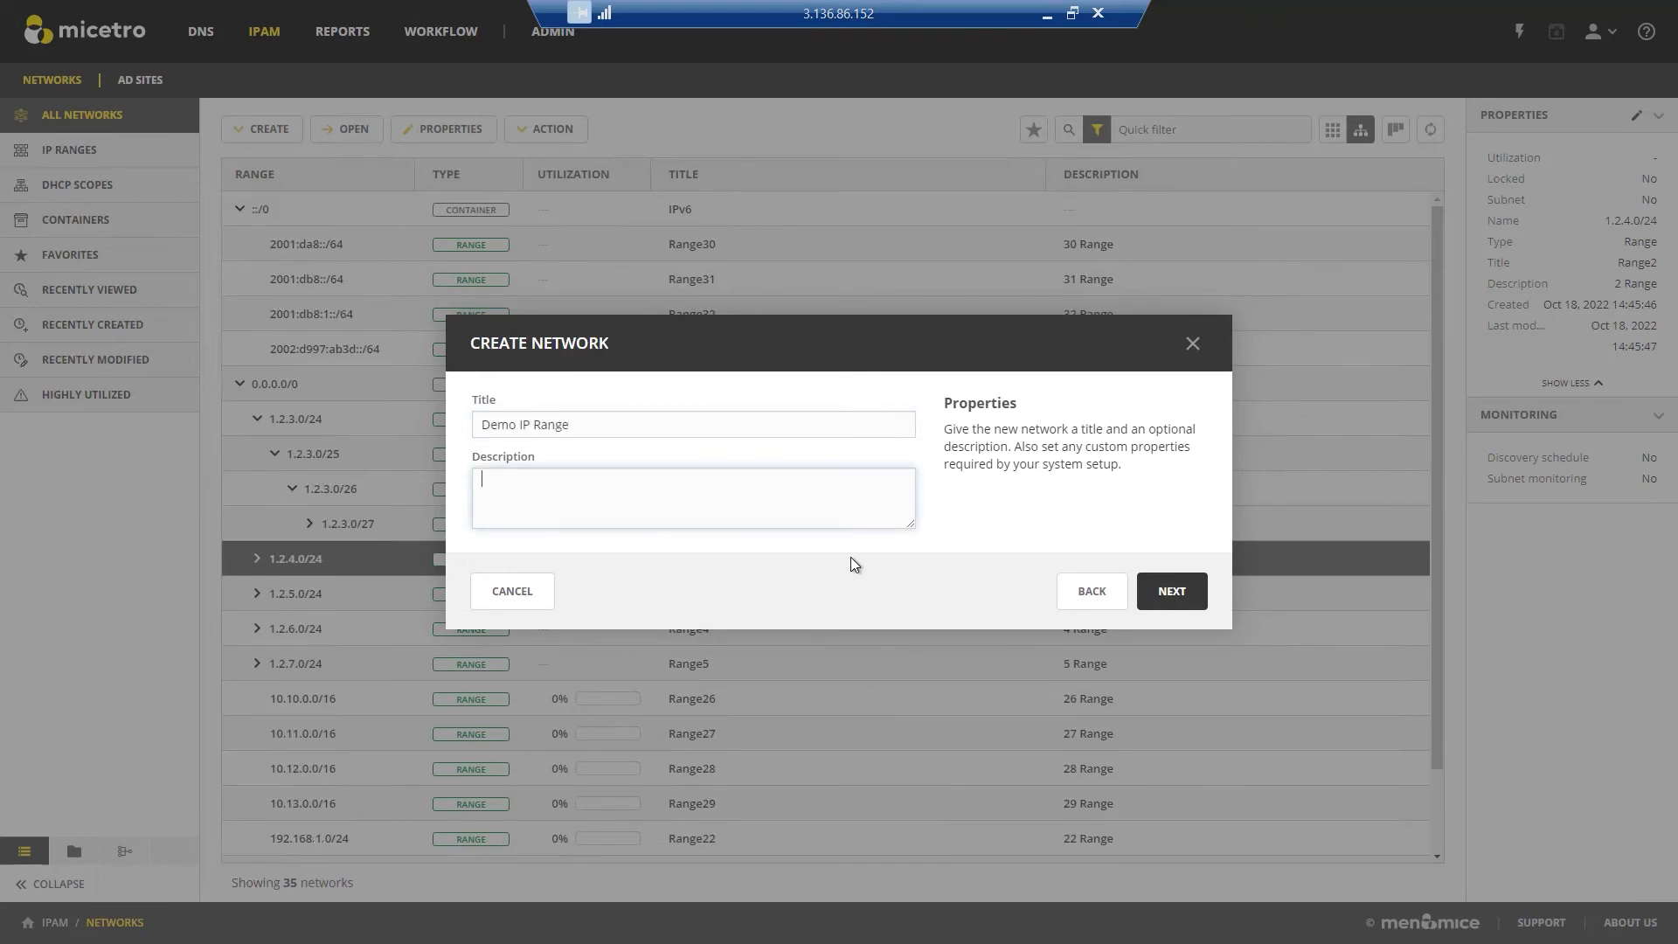
text(For showing demos)
click(1183, 601)
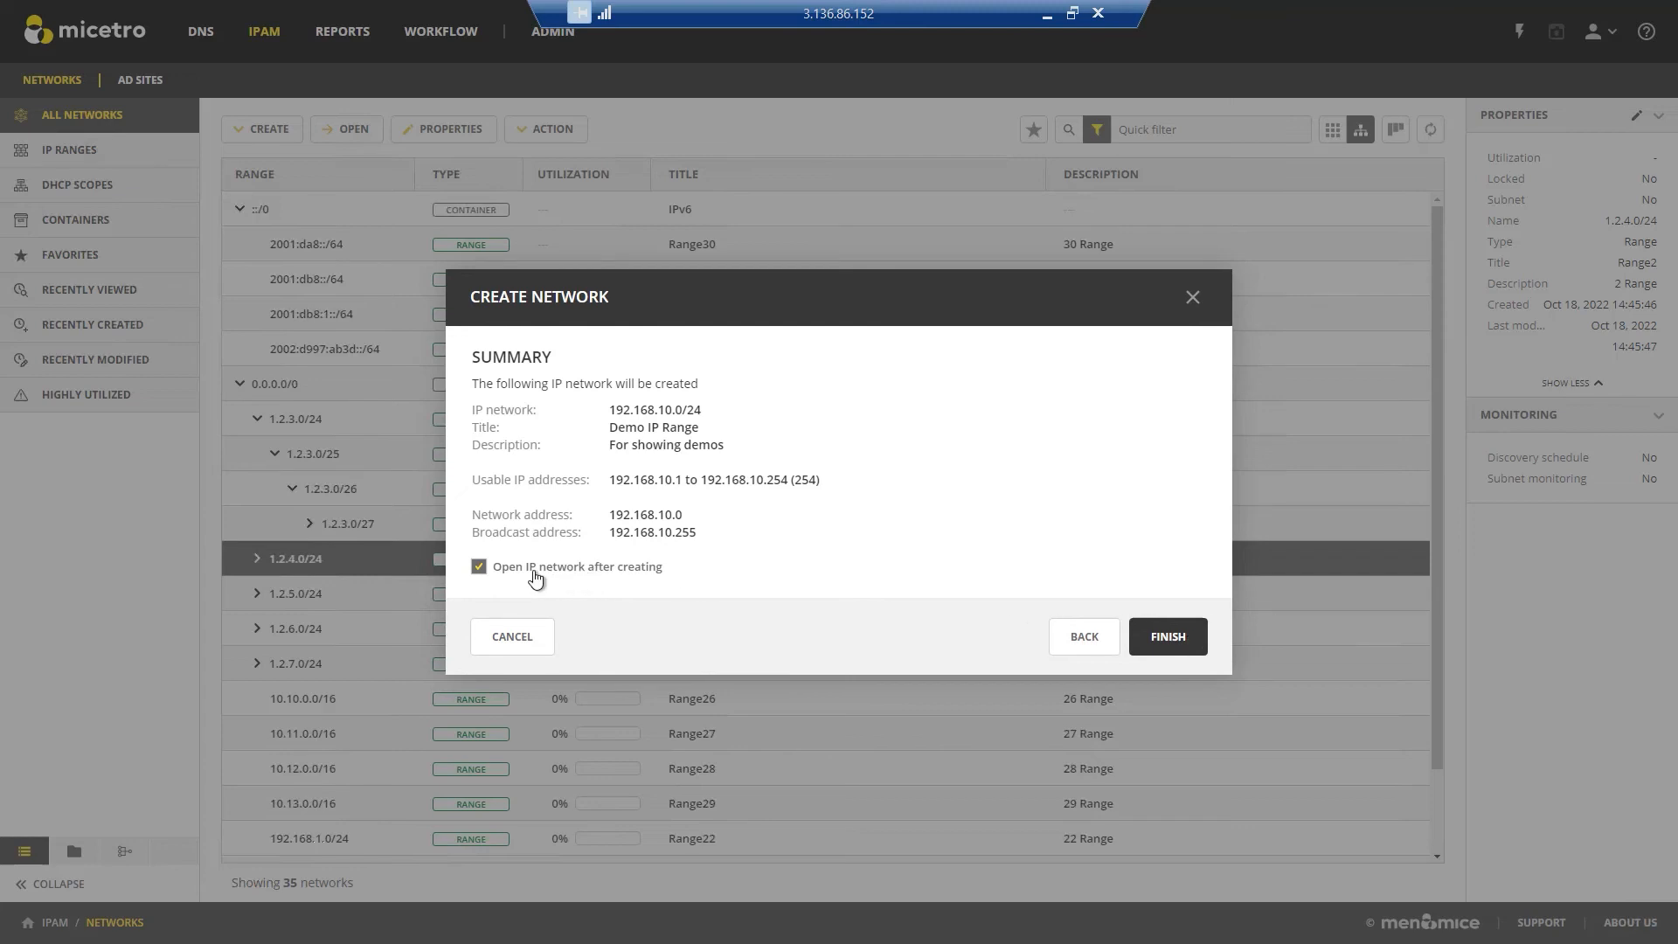
Step: Finish creating the network without a save comment, and return to the network list to locate it
click(1183, 650)
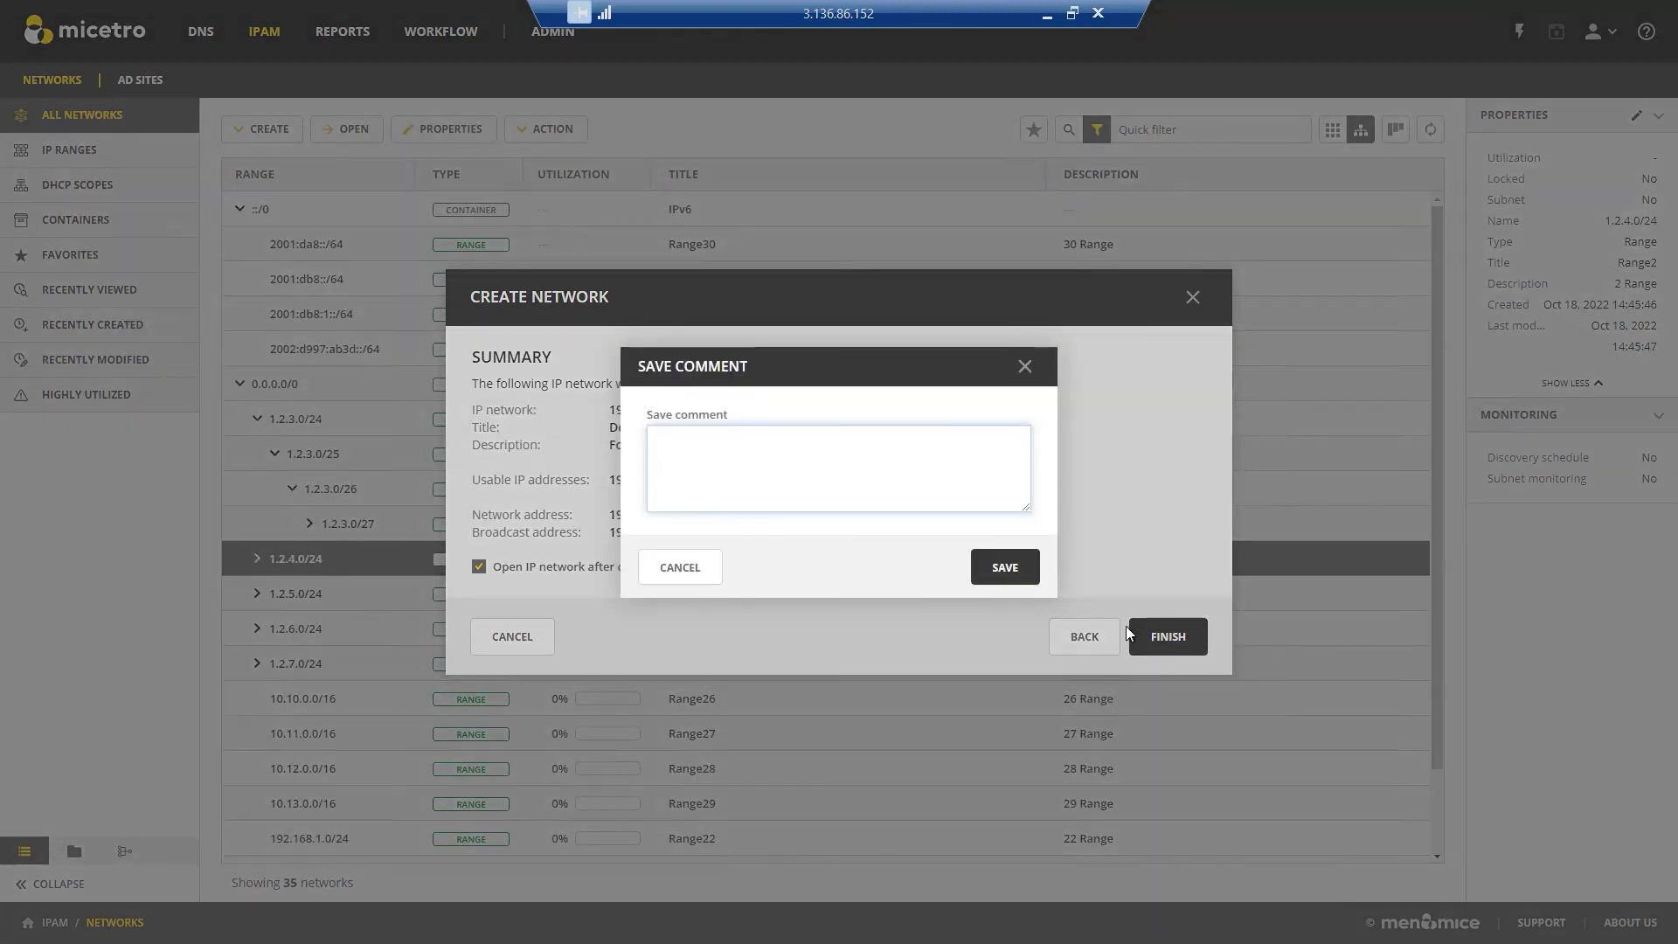
click(1009, 573)
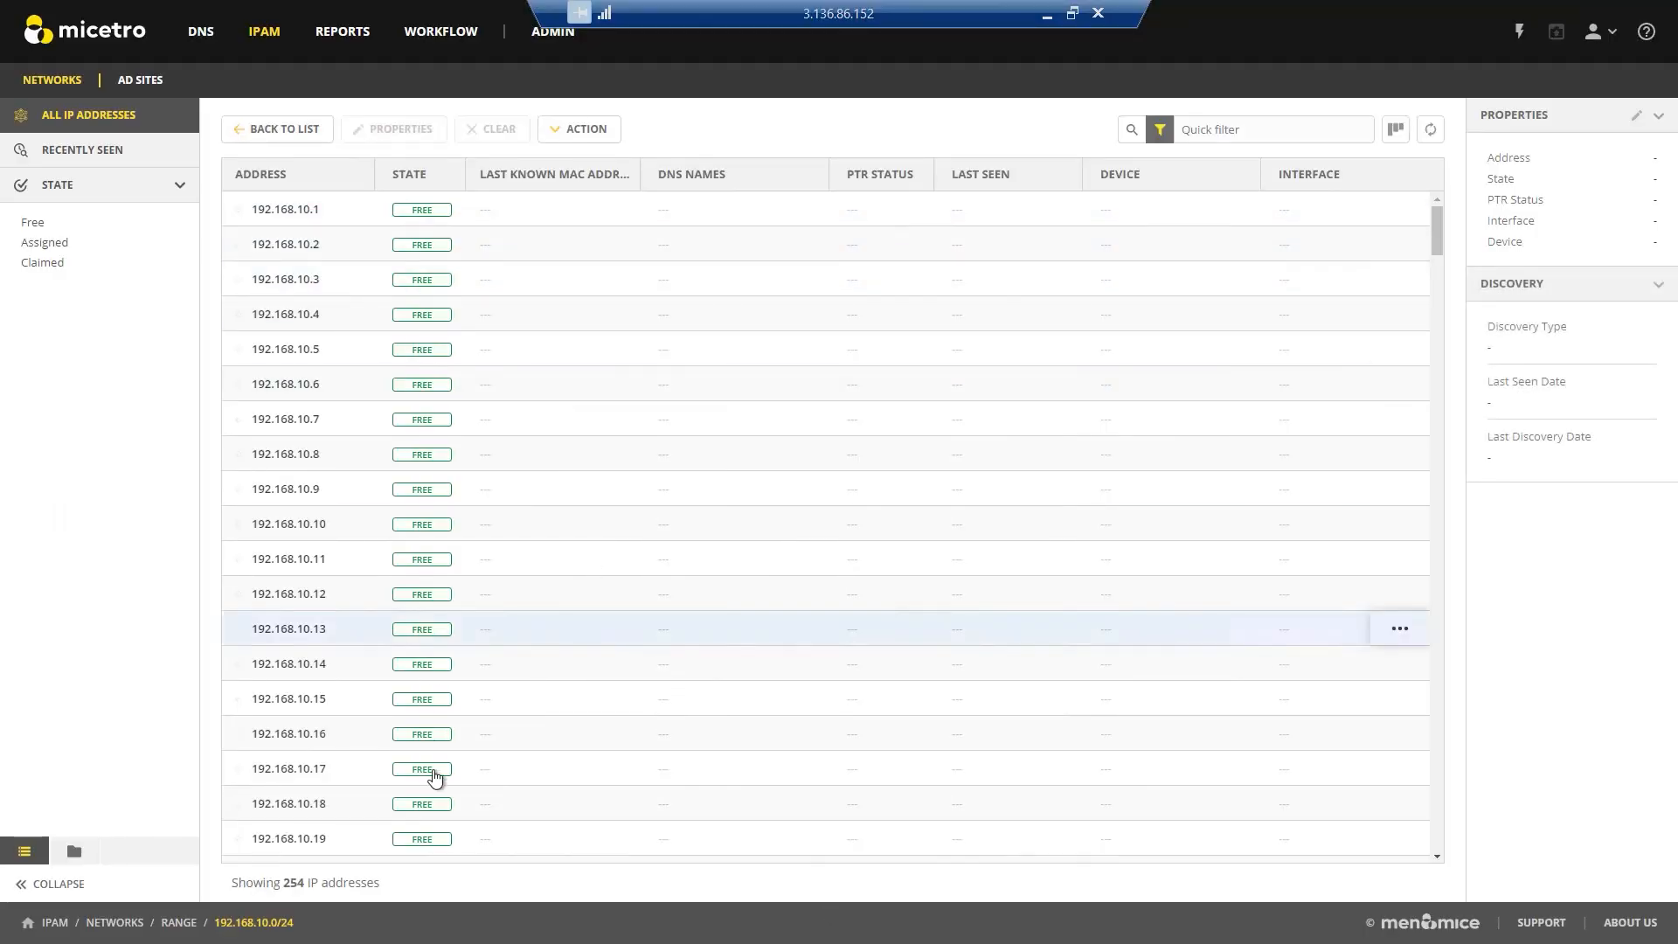
click(282, 132)
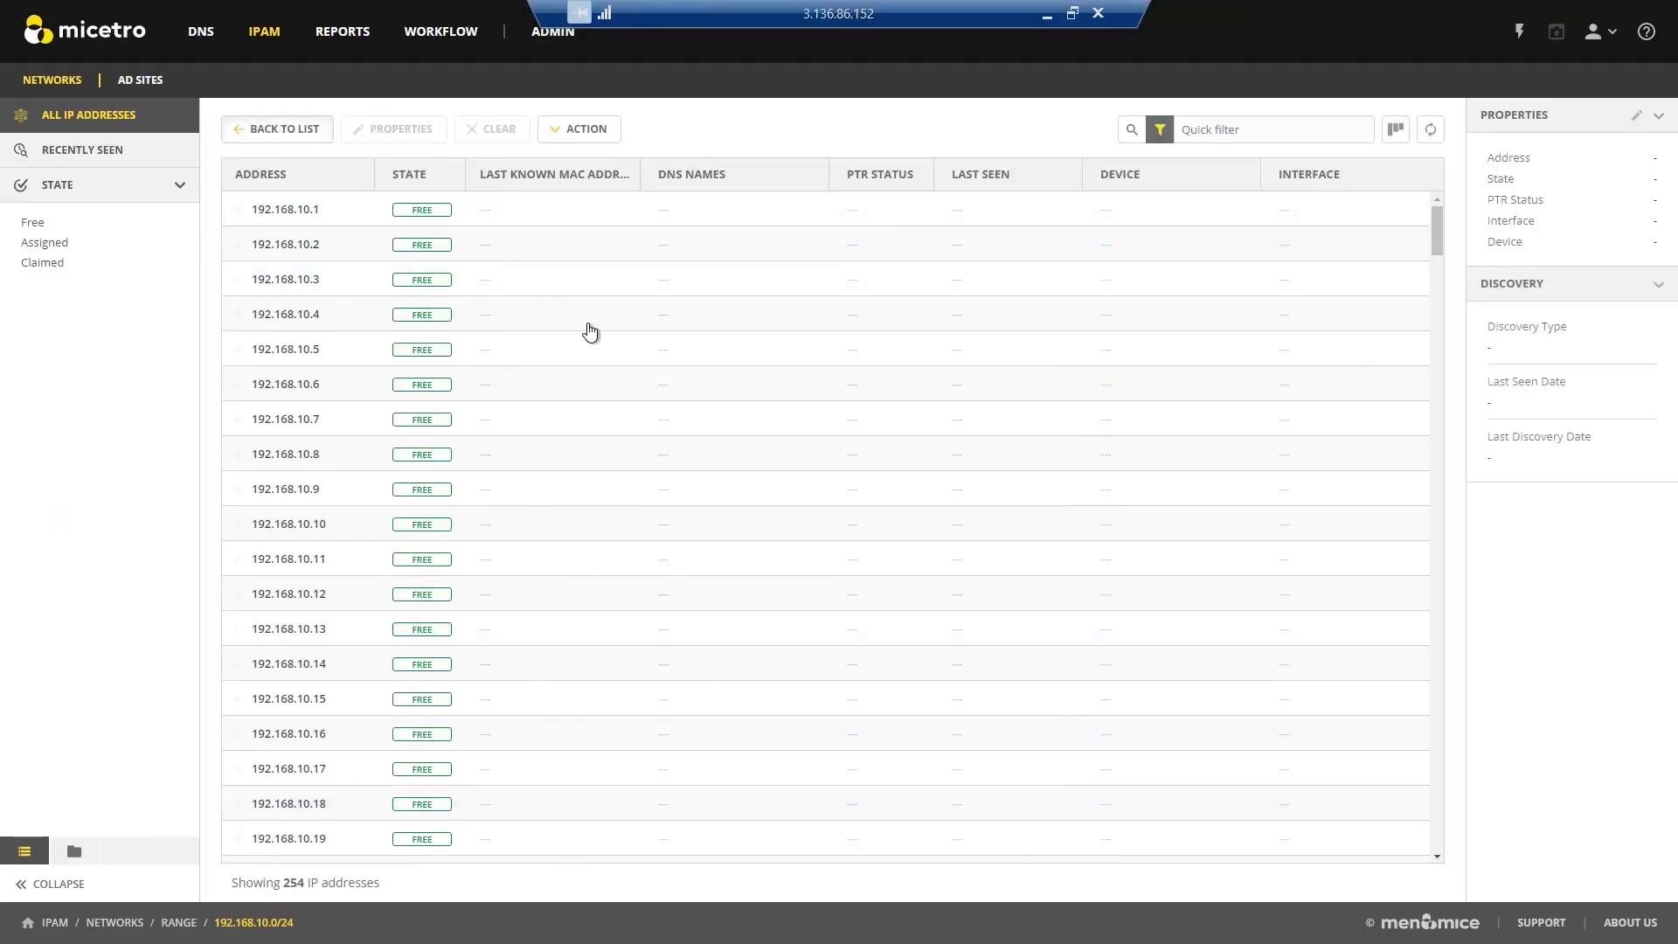
scroll(555, 482, down, 2)
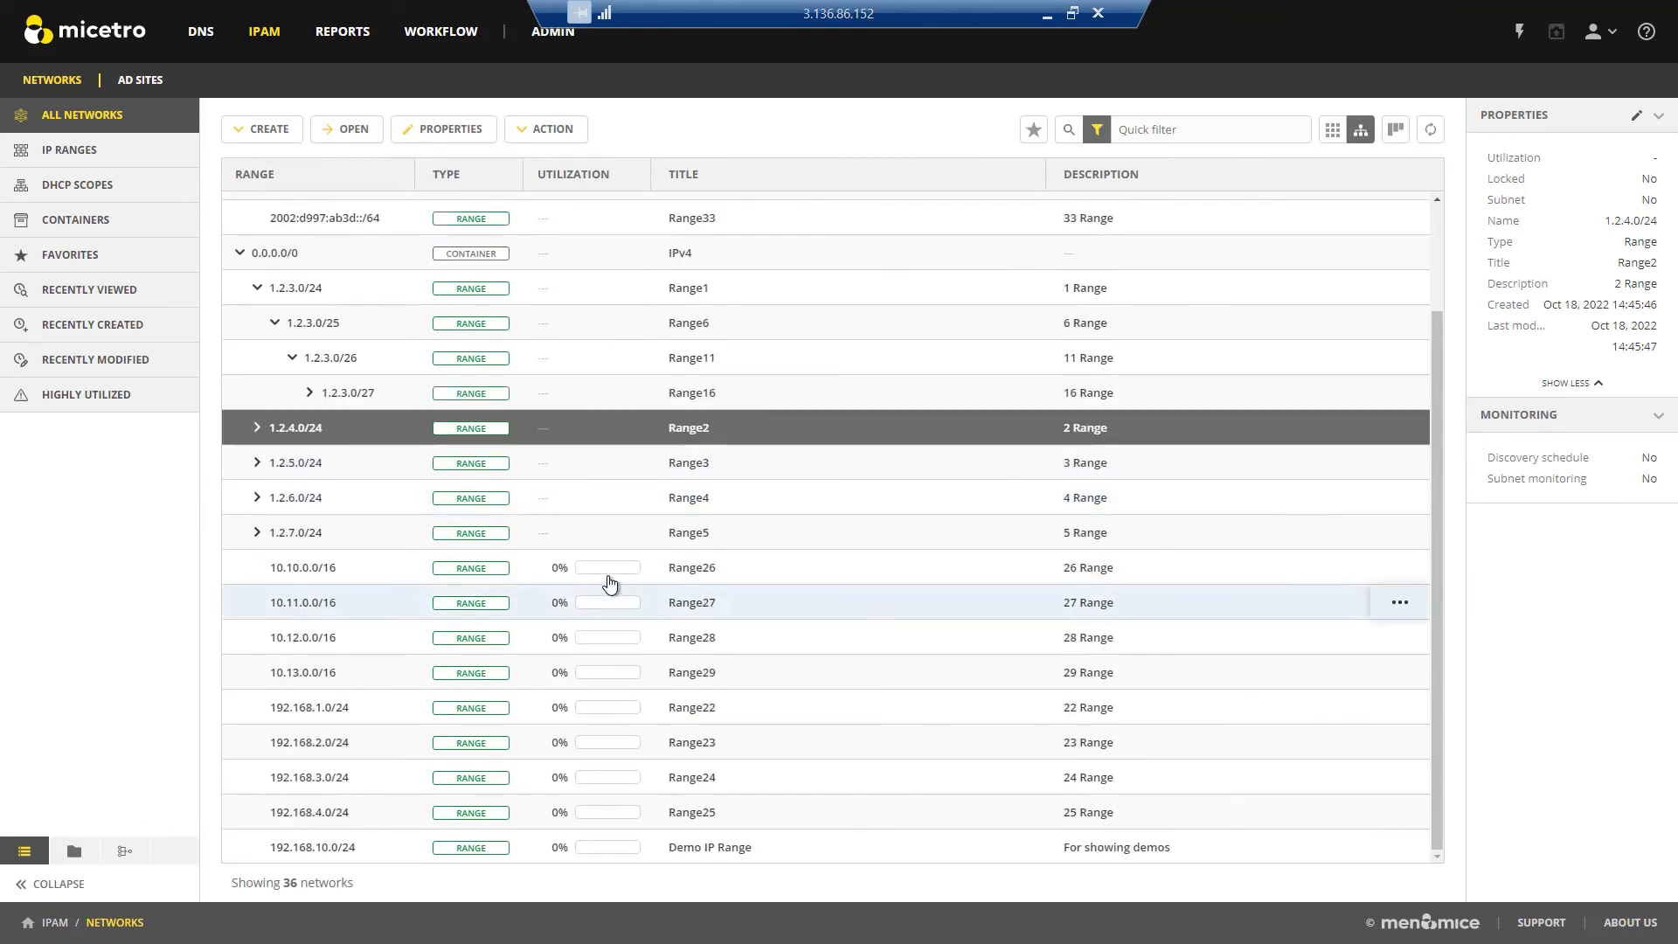